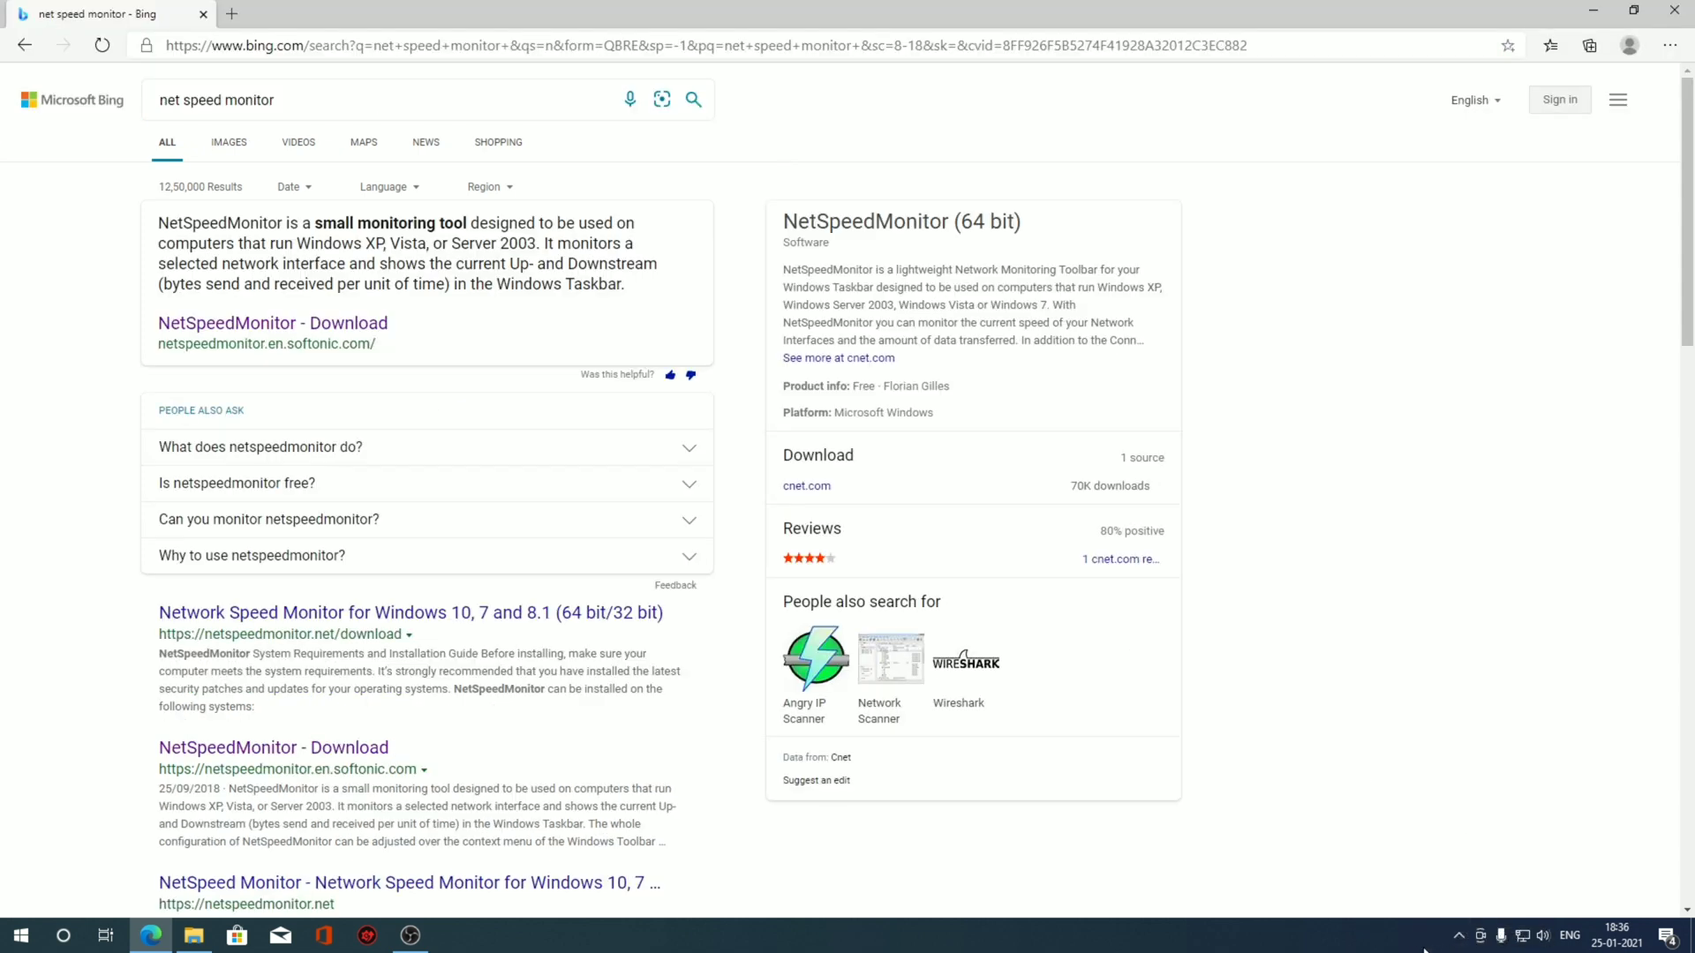
Step: Download the latest NetSpeedMonitor 2.5.4 from FileHippo in Edge, dismissing the advertisement pop-up
click(510, 612)
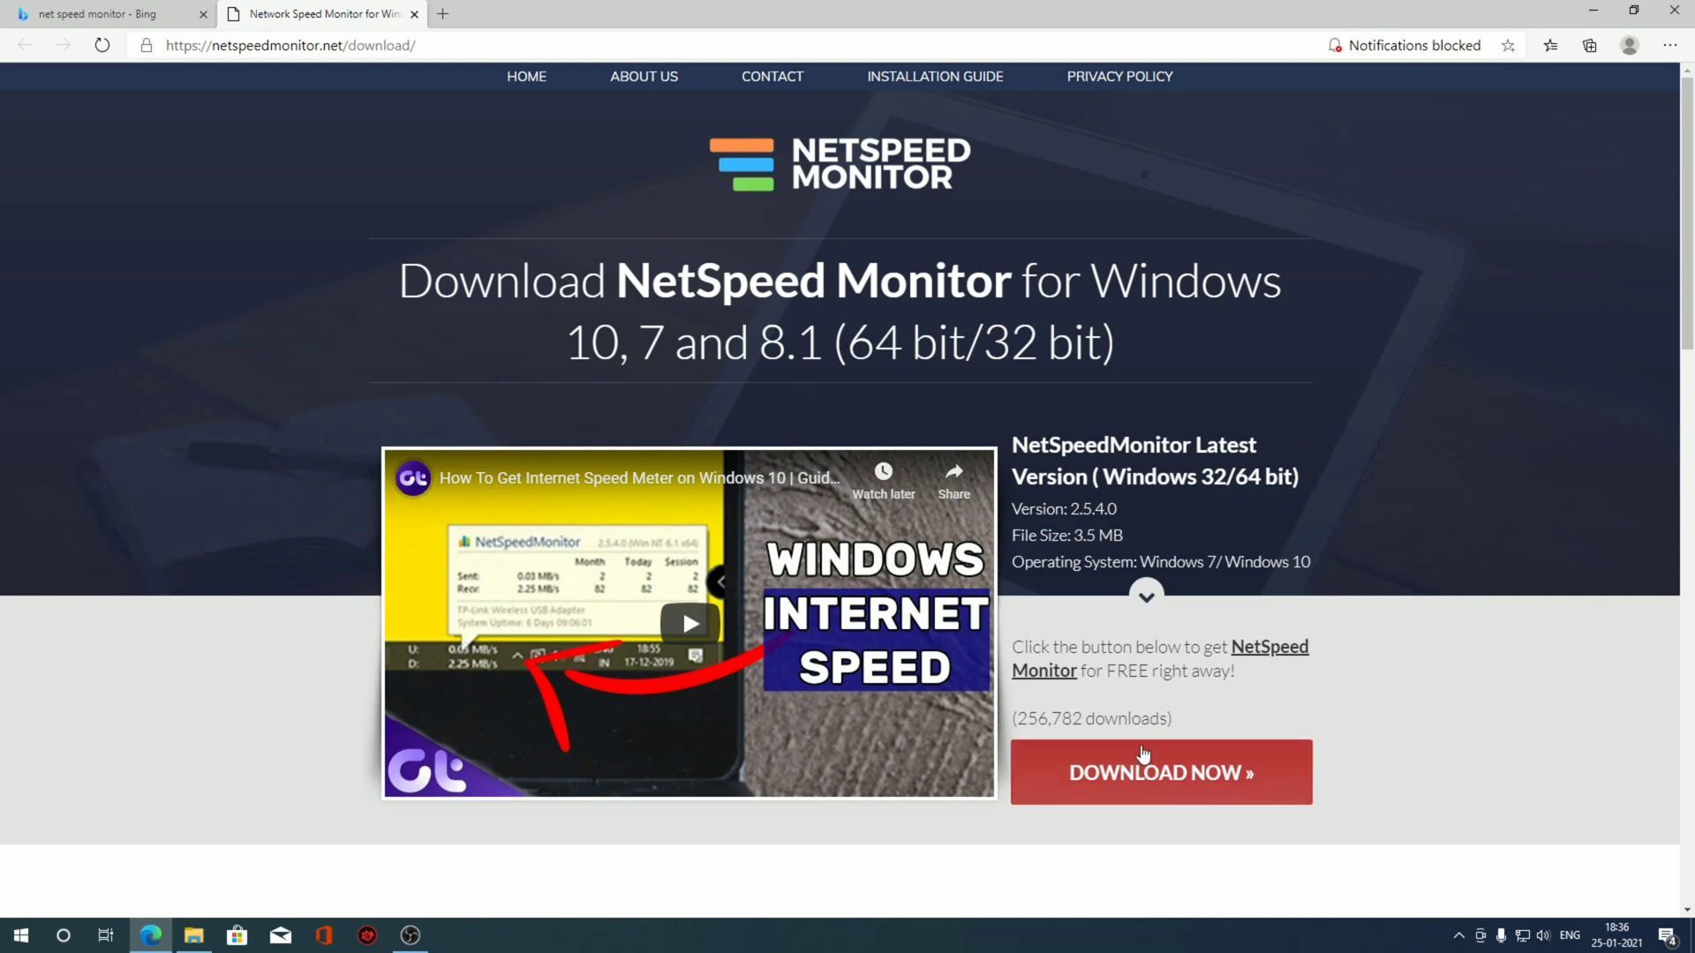
scroll(1124, 753, down, 4)
click(1242, 404)
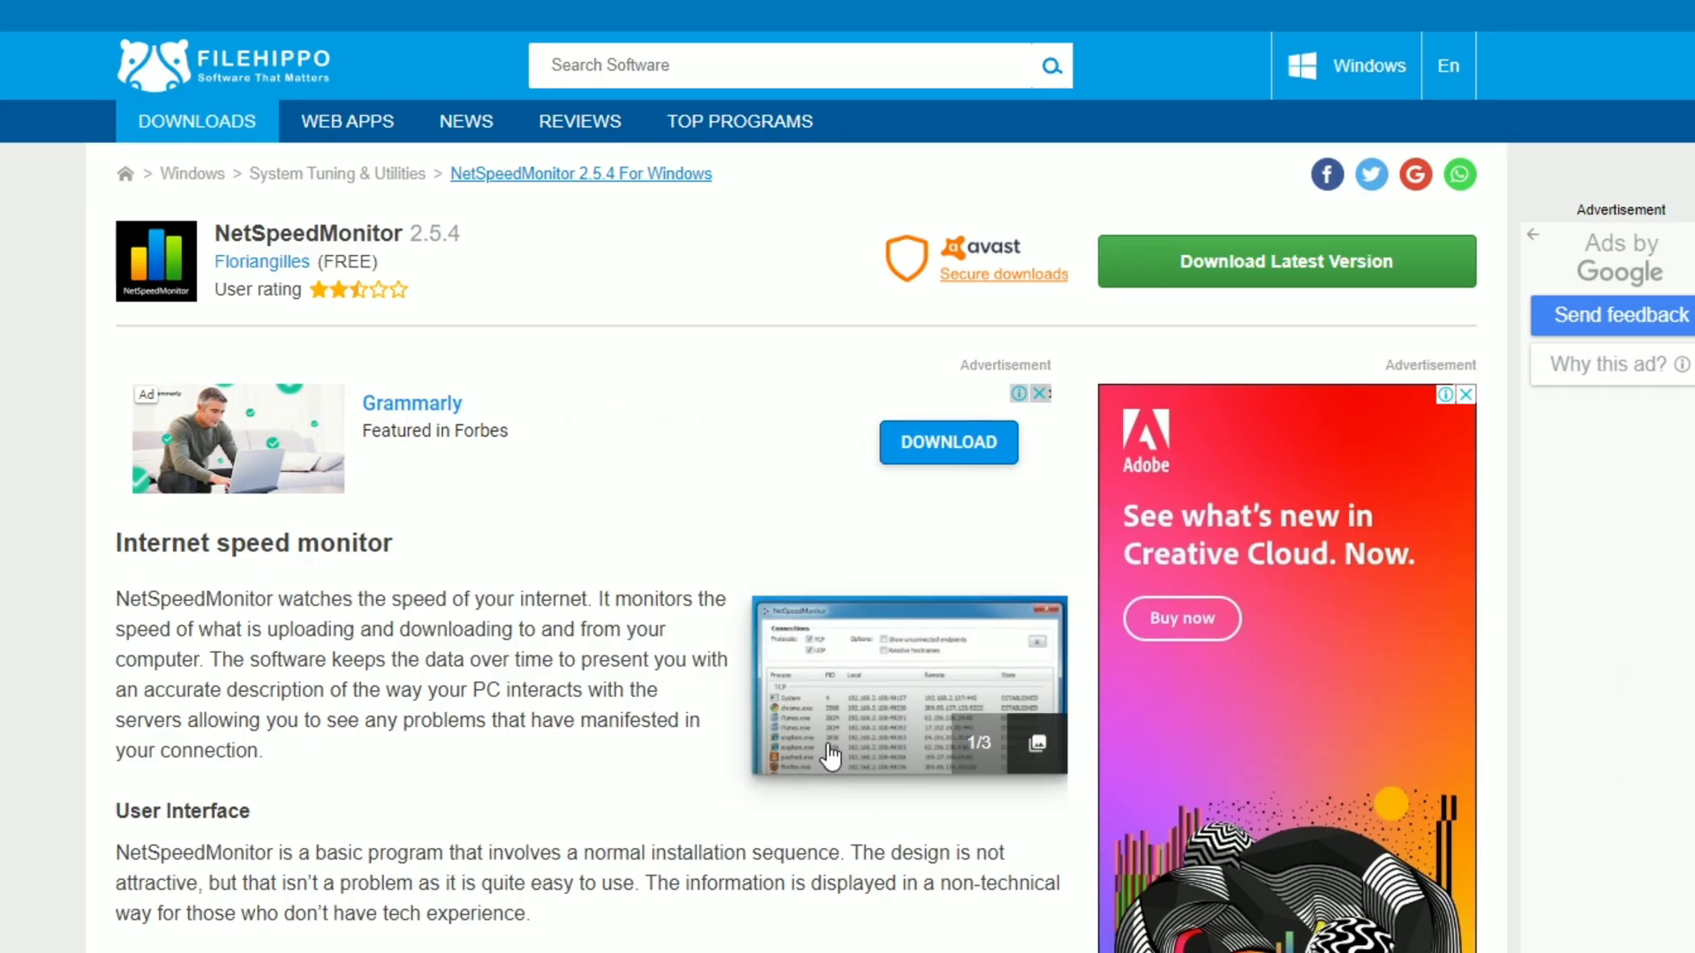
click(1353, 279)
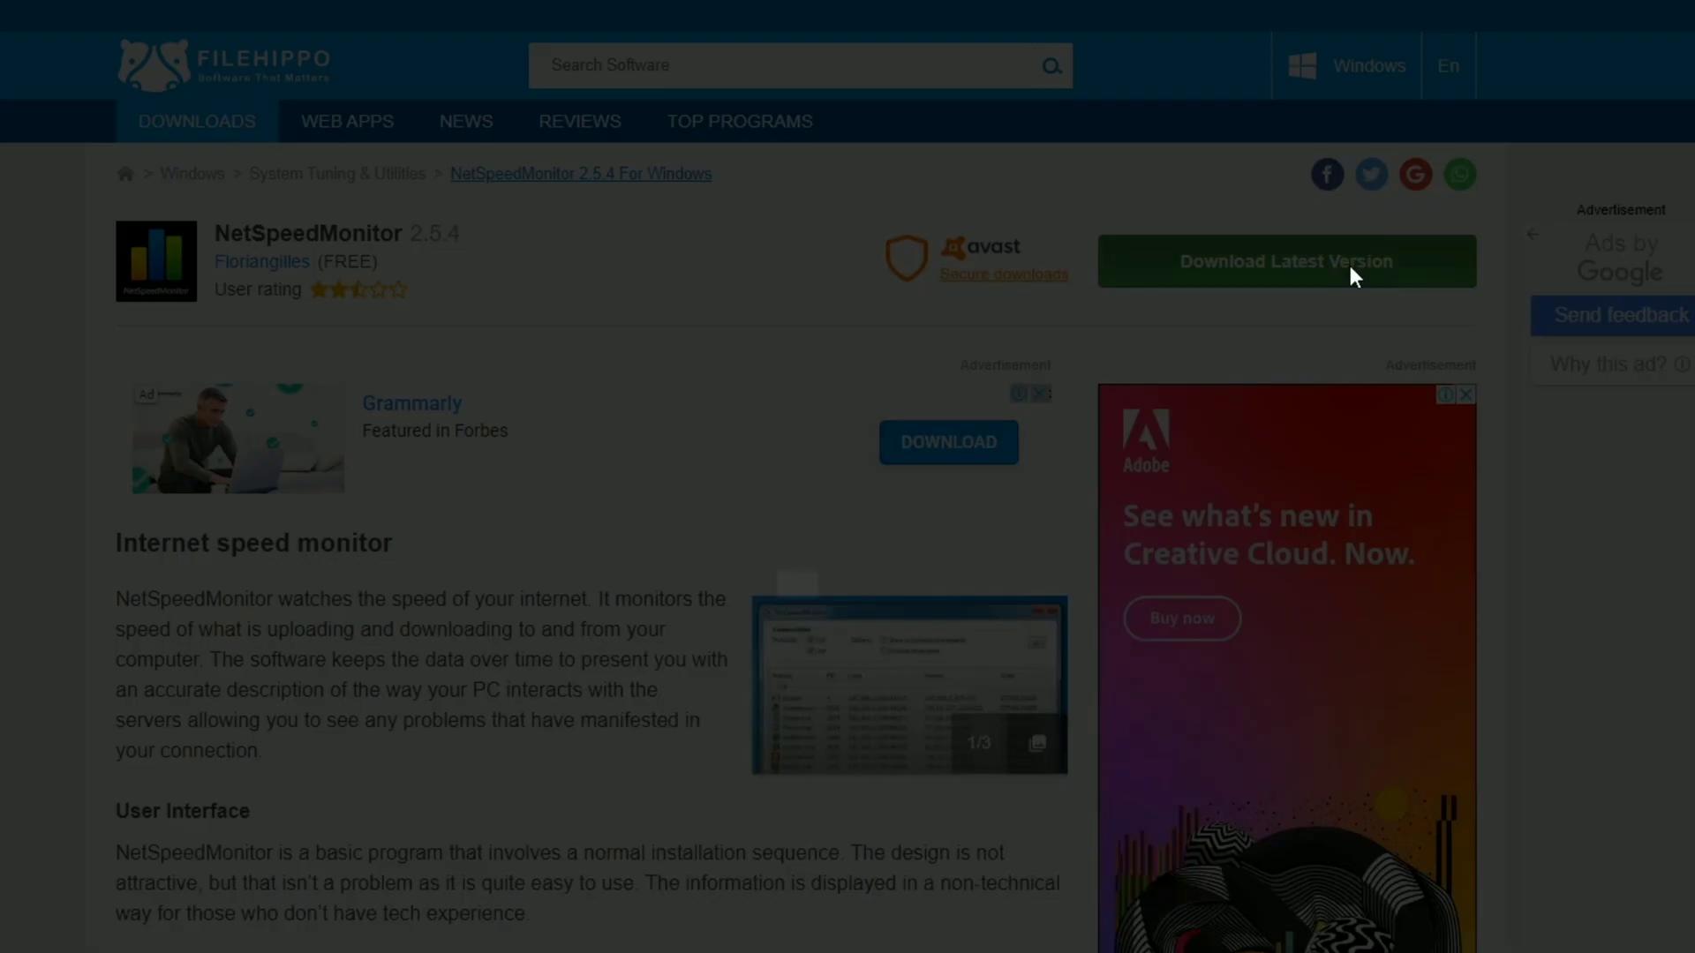
click(1223, 289)
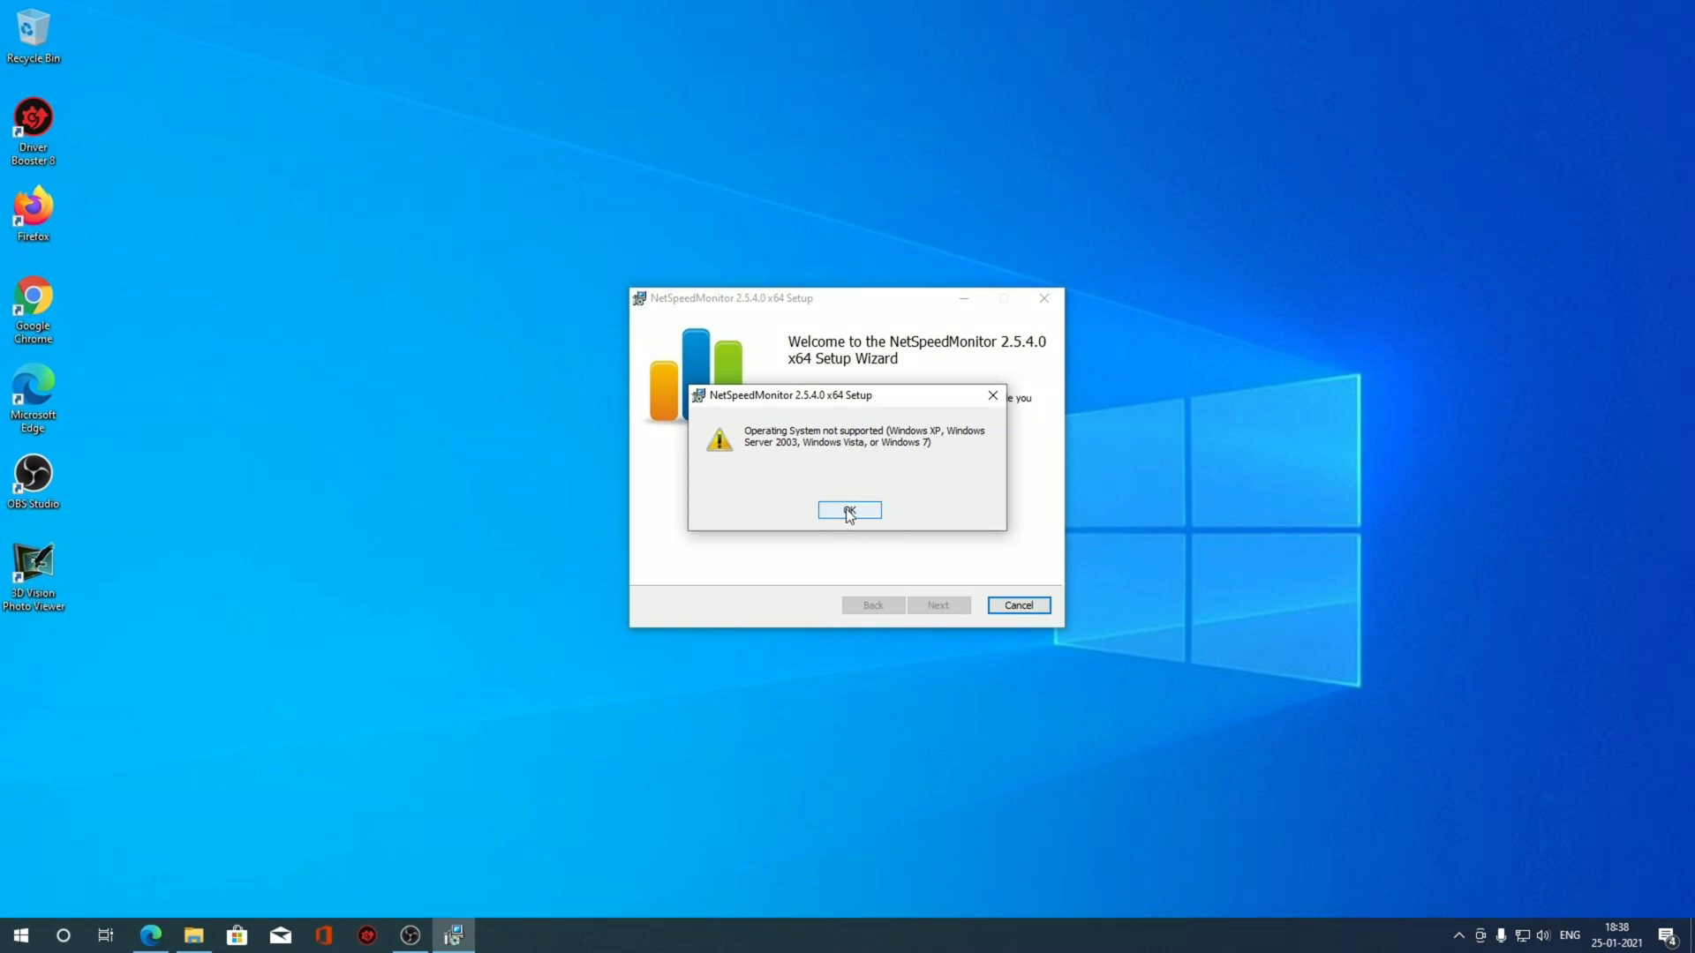
Step: Dismiss the 'Operating System not supported' error and finish the failed NetSpeedMonitor setup
click(849, 512)
click(948, 604)
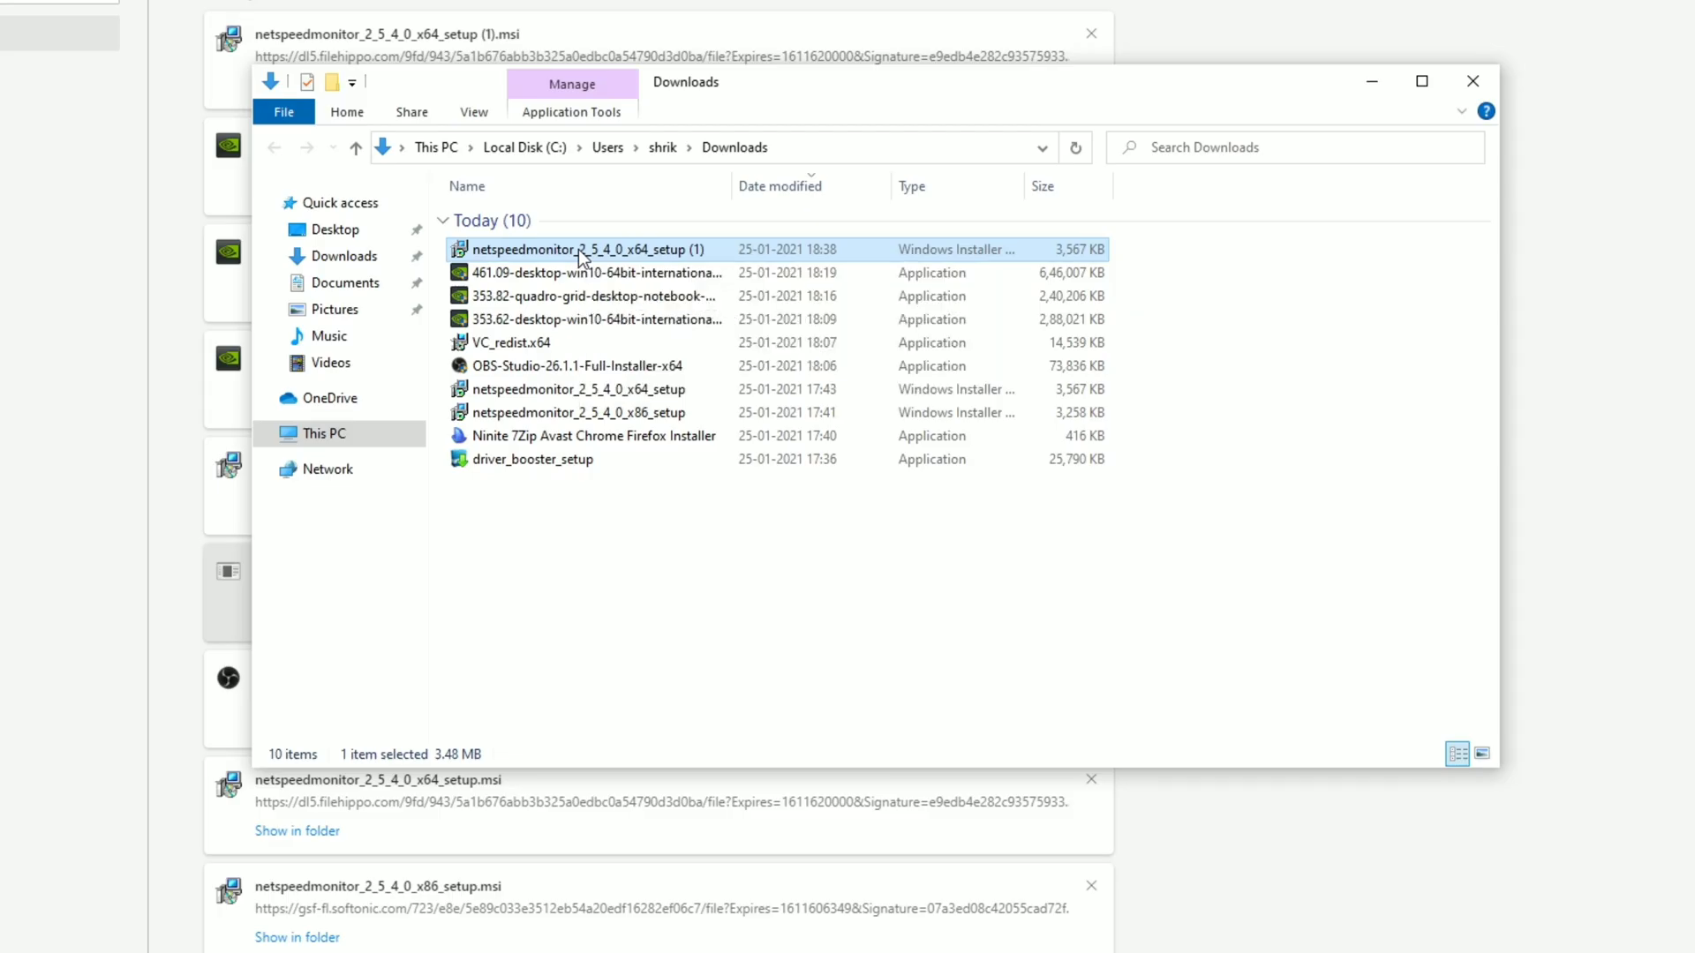
Step: Set netspeedmonitor_2_5_4_0_x64_setup (1) to run in compatibility mode for 'Previous version of Windows'
right_click(579, 249)
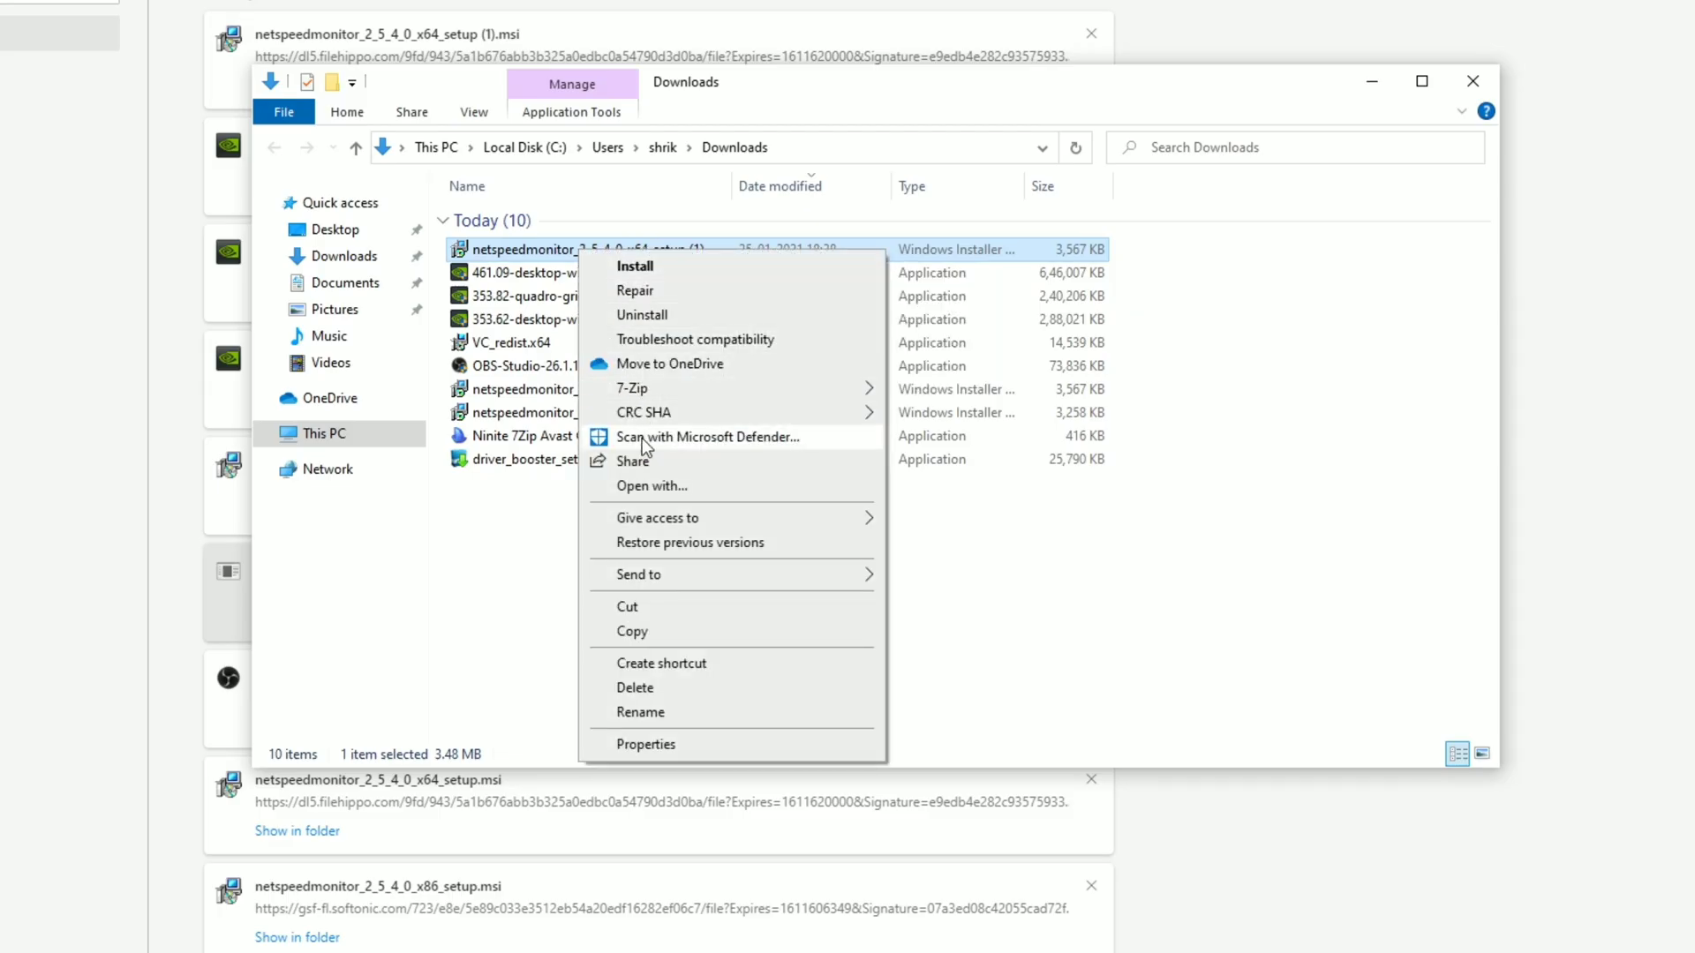
click(662, 746)
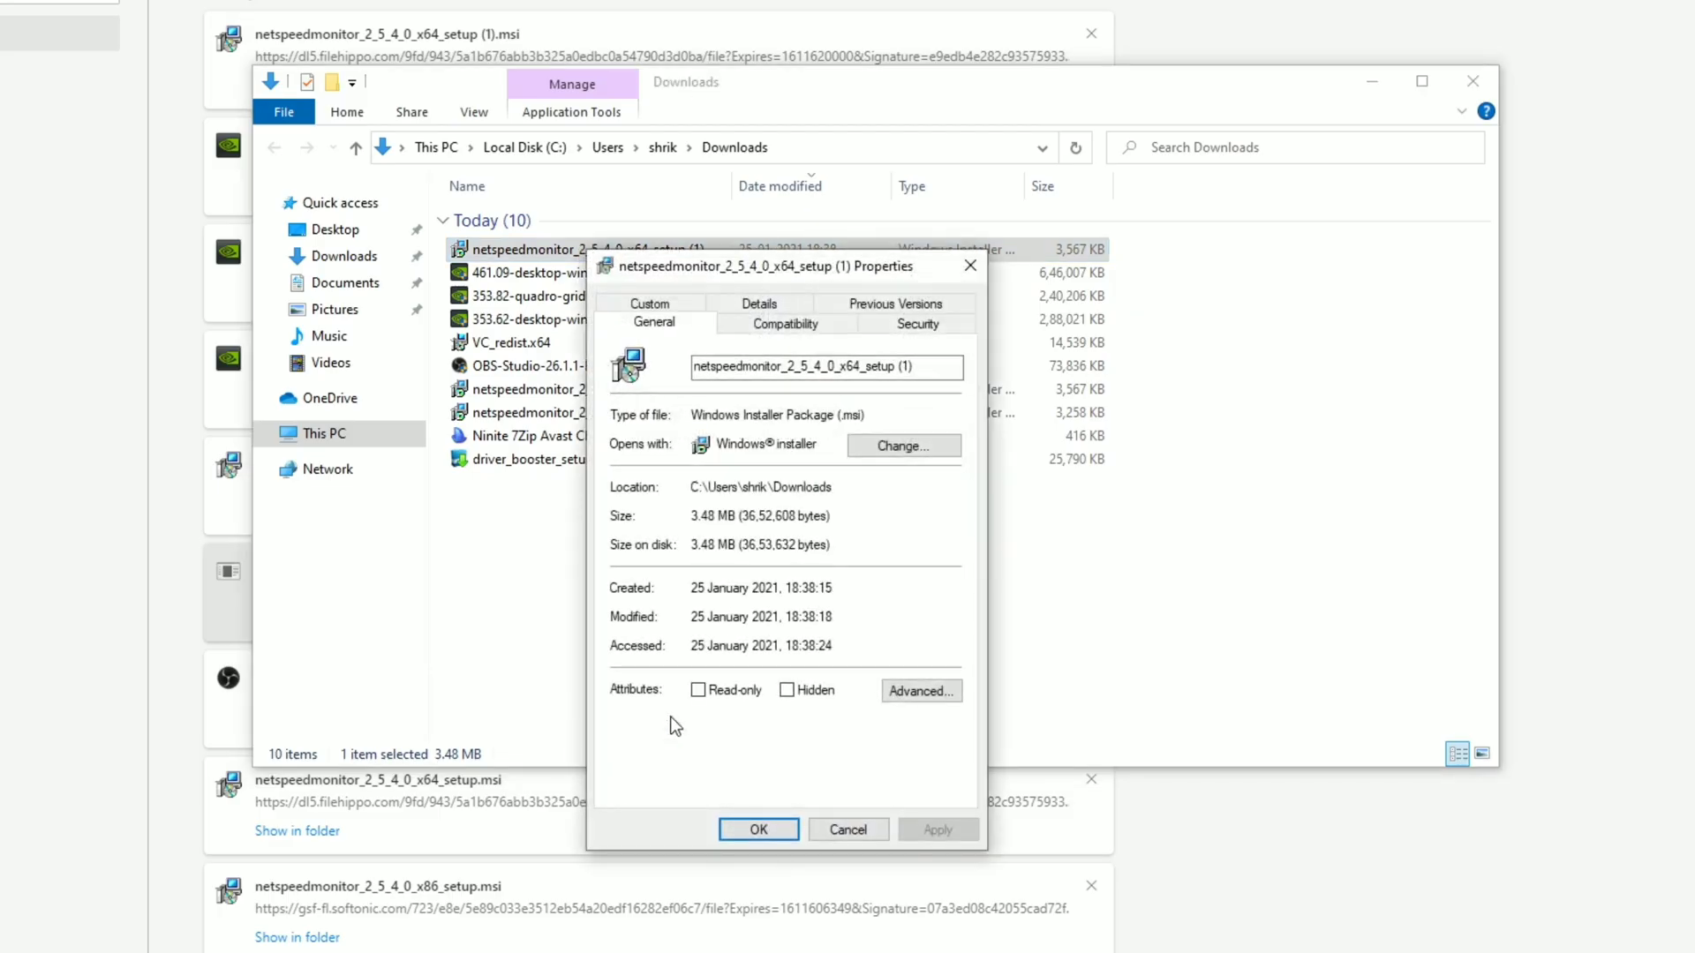
click(785, 325)
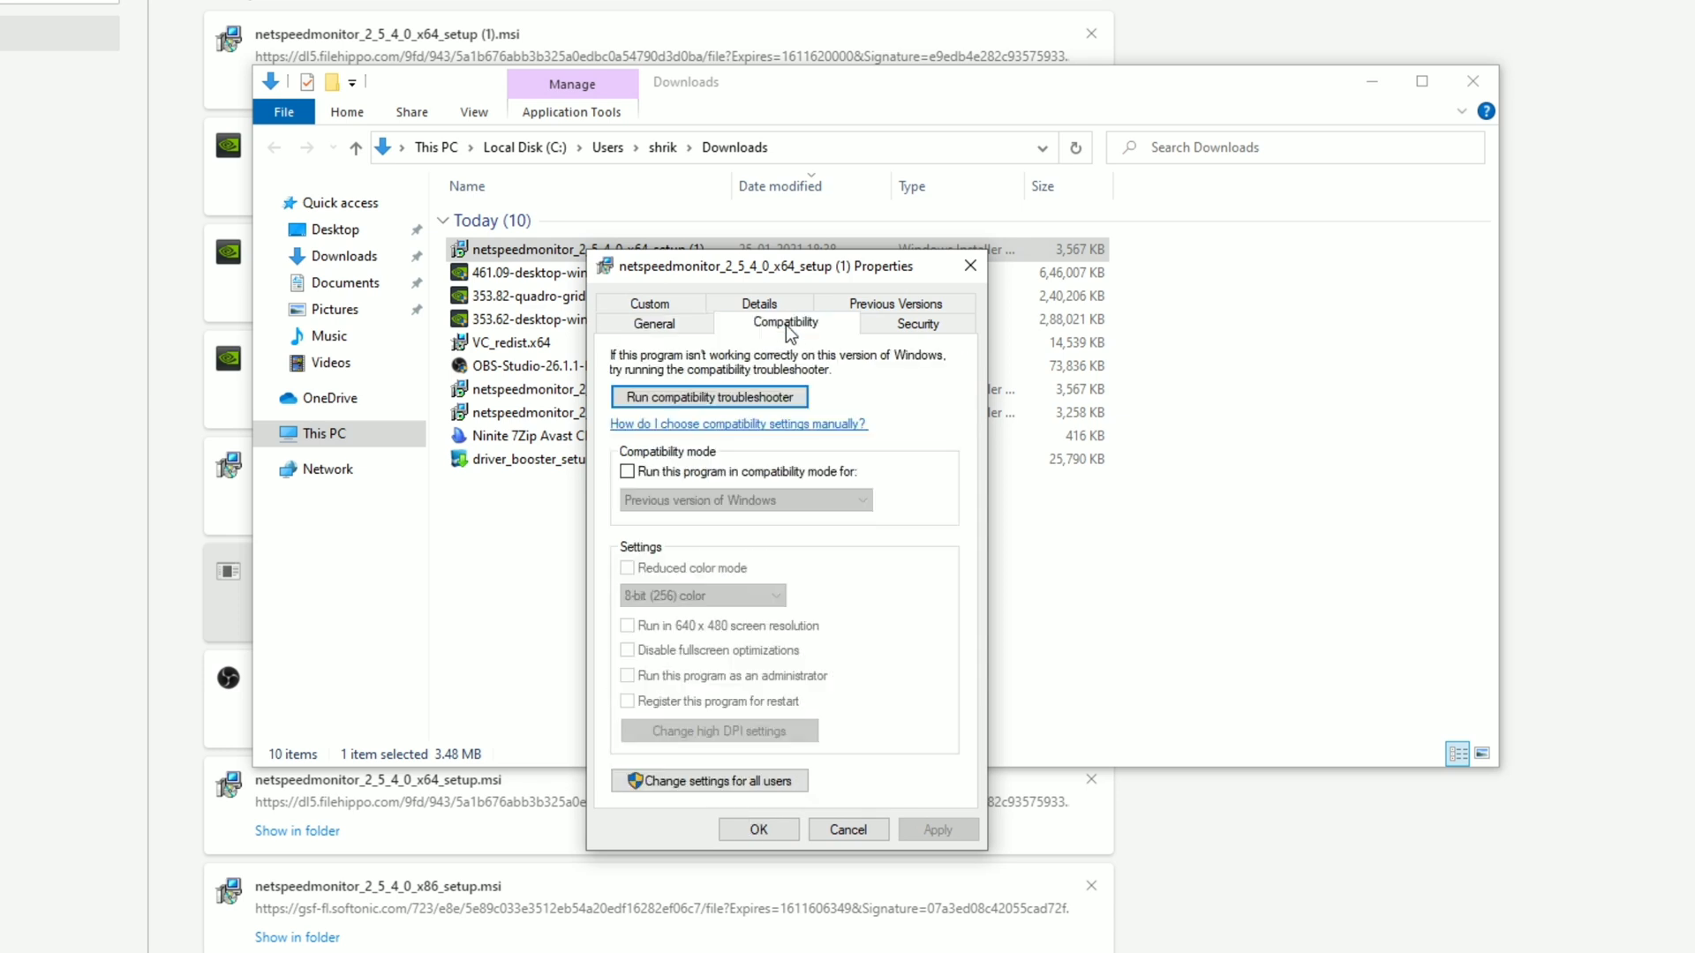
click(632, 473)
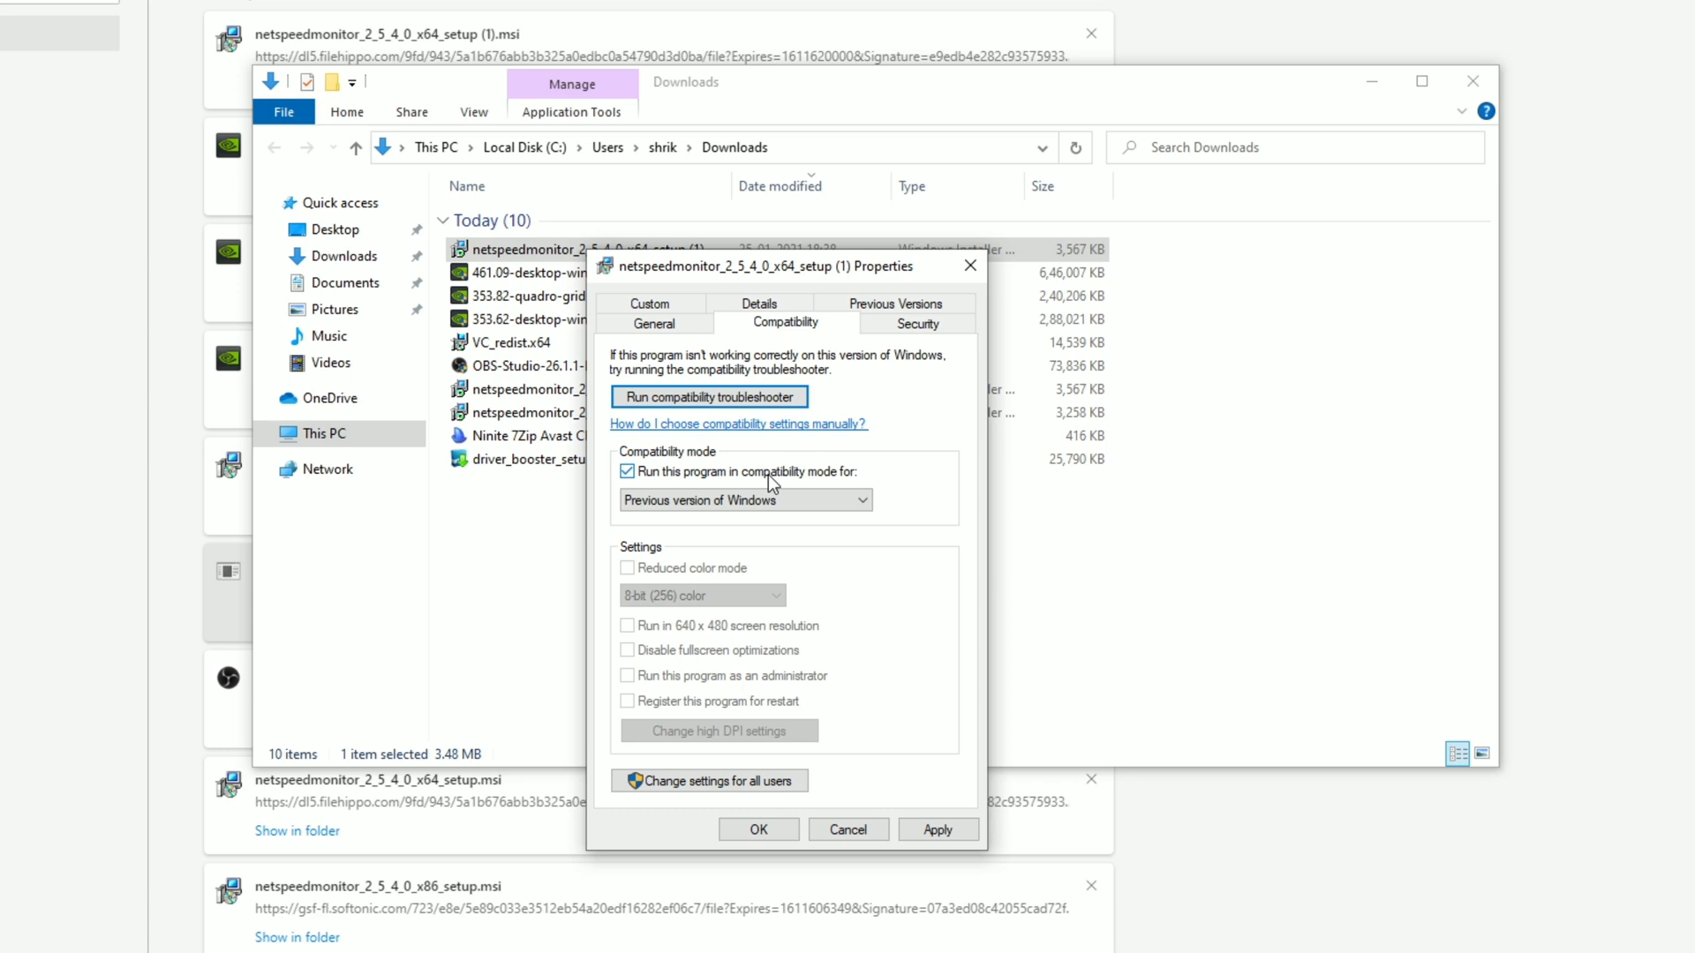
click(863, 498)
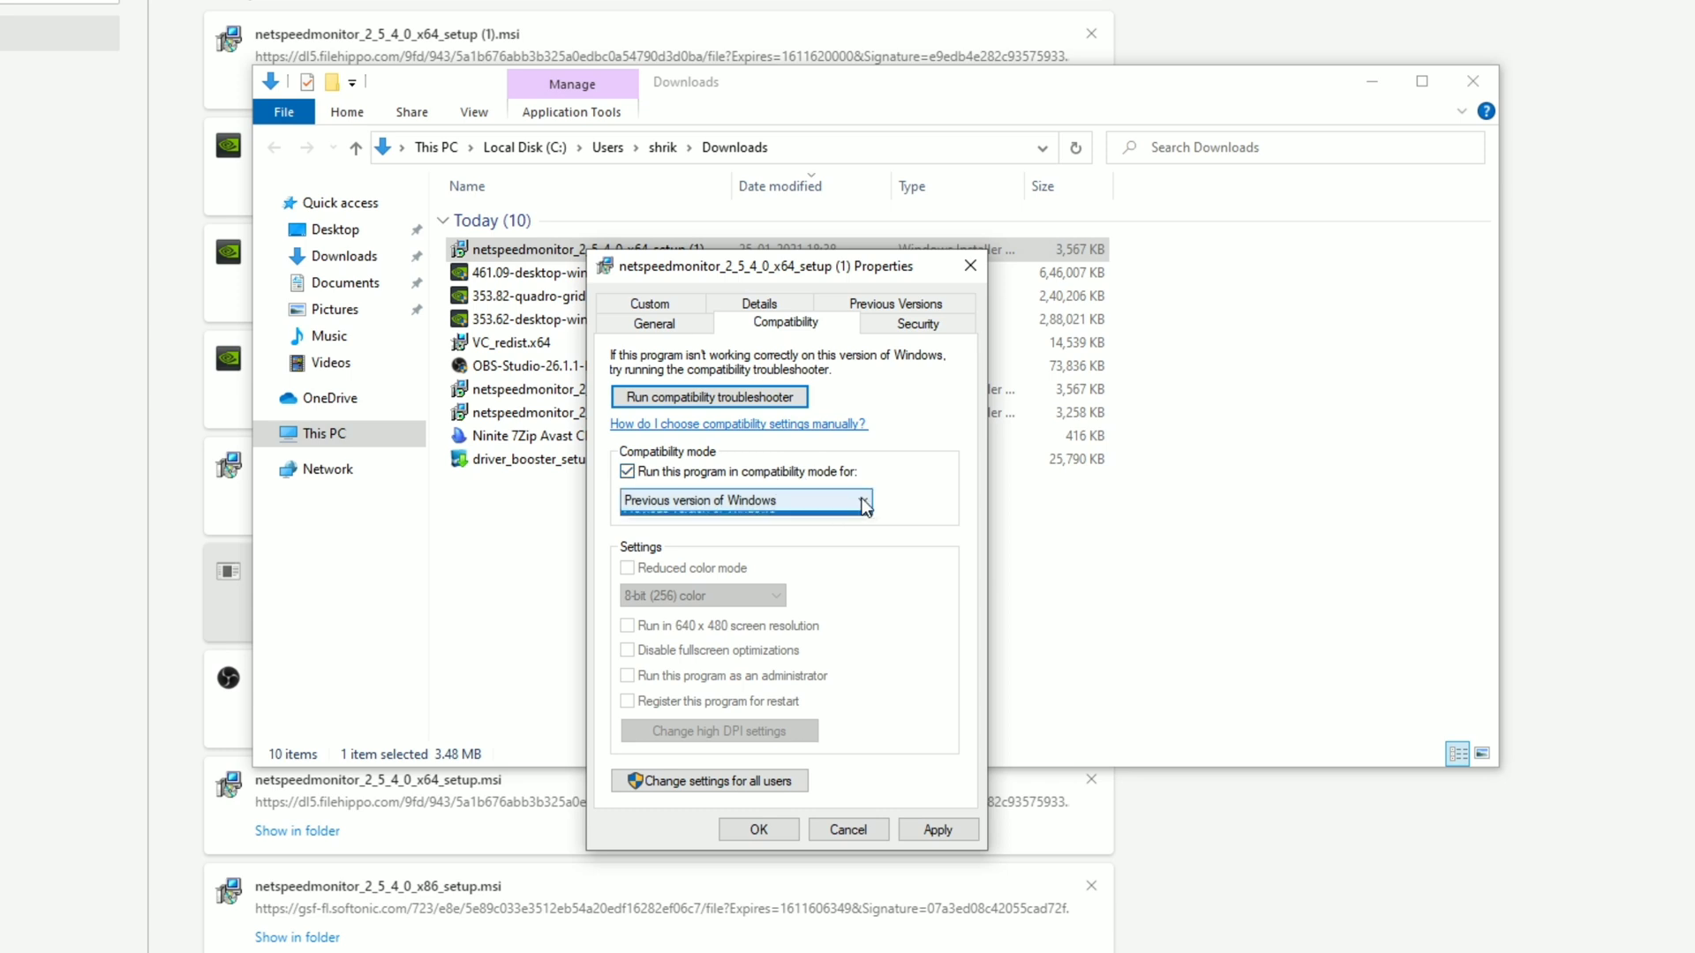
click(861, 498)
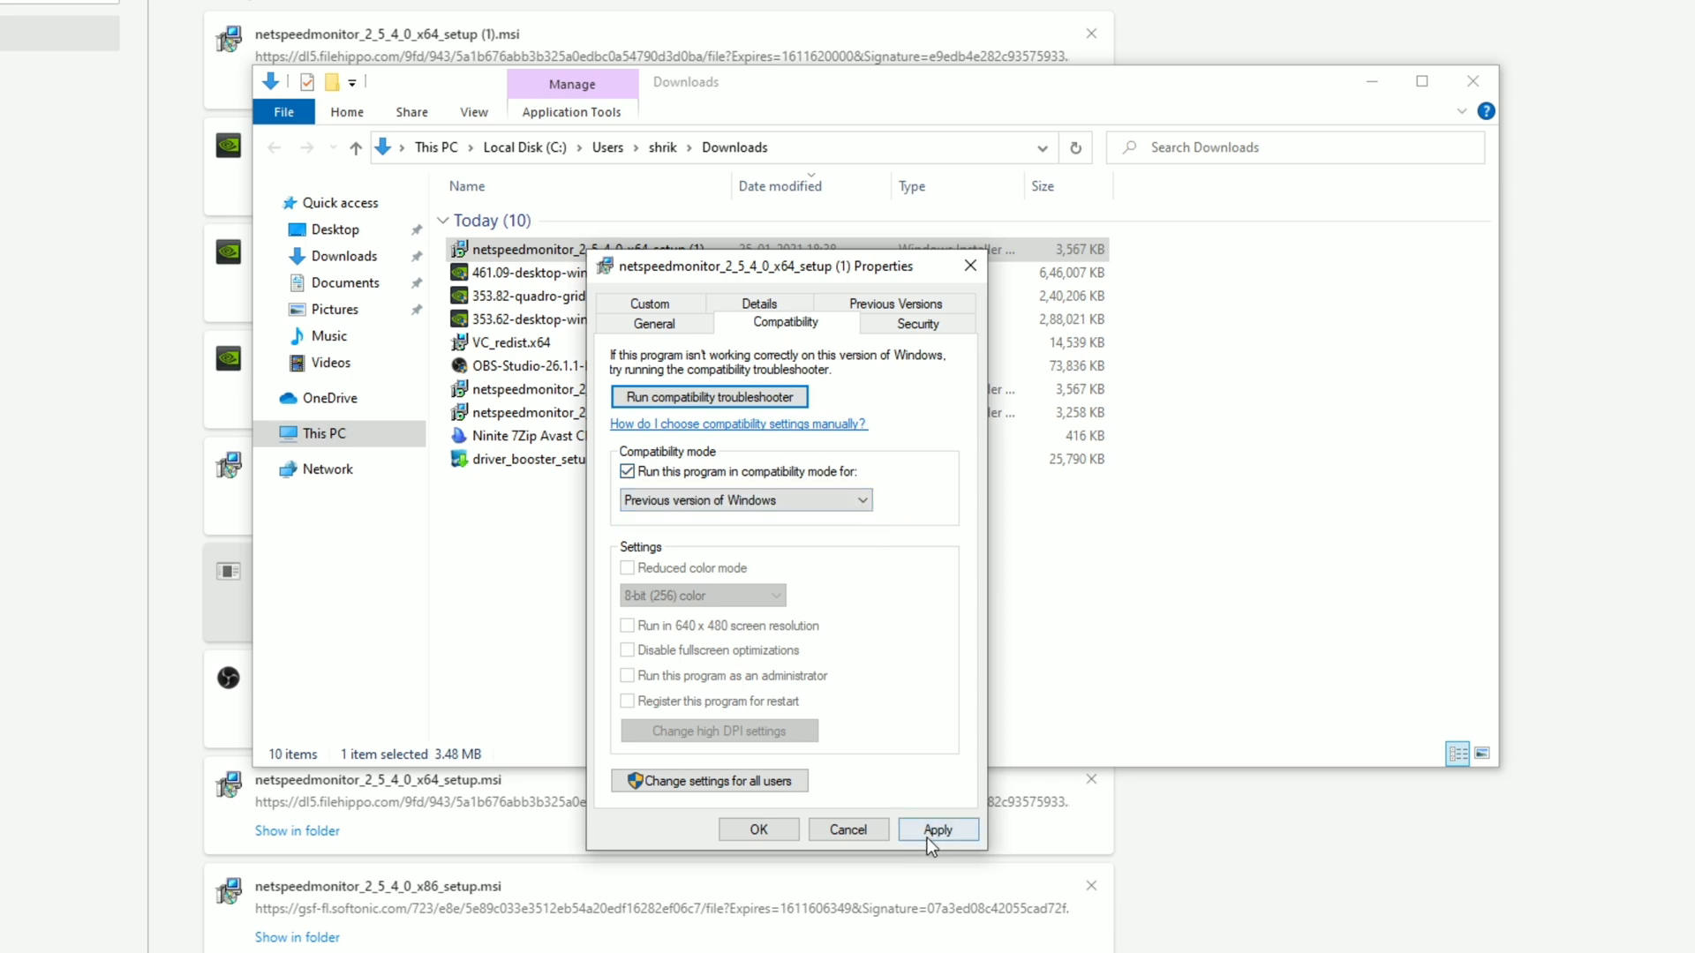
click(758, 830)
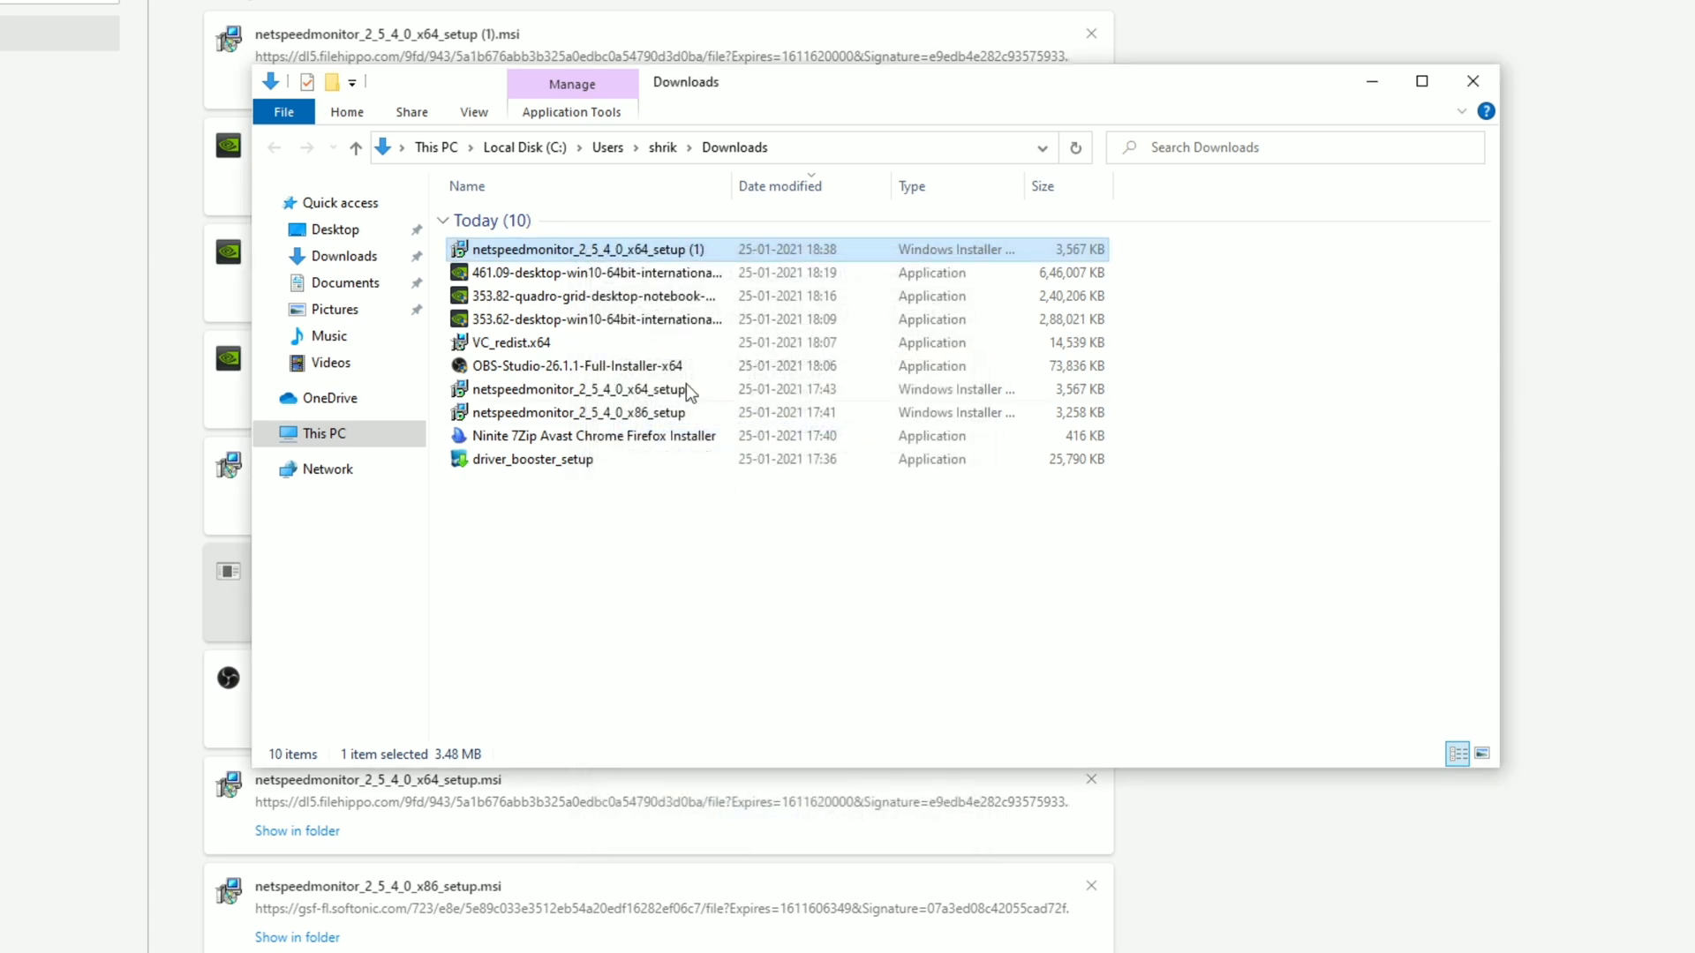
Step: Run the installer, accept the license terms, and install NetSpeedMonitor 2.5.4.0 with default features
double_click(590, 247)
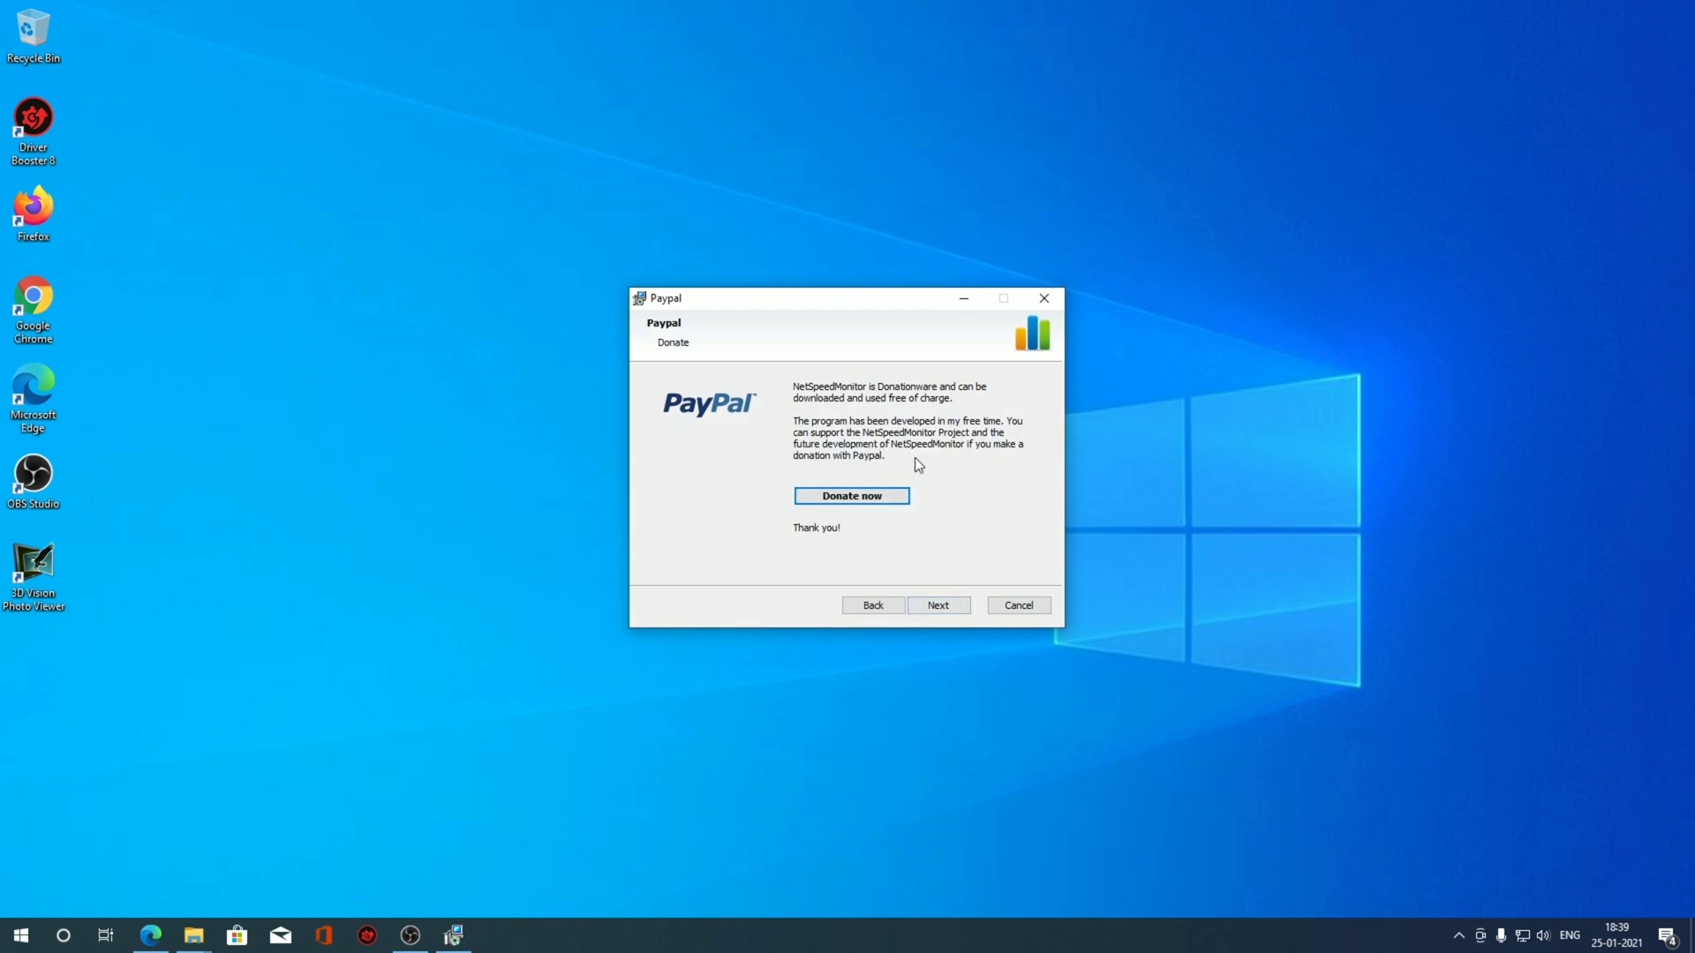
click(955, 610)
click(823, 565)
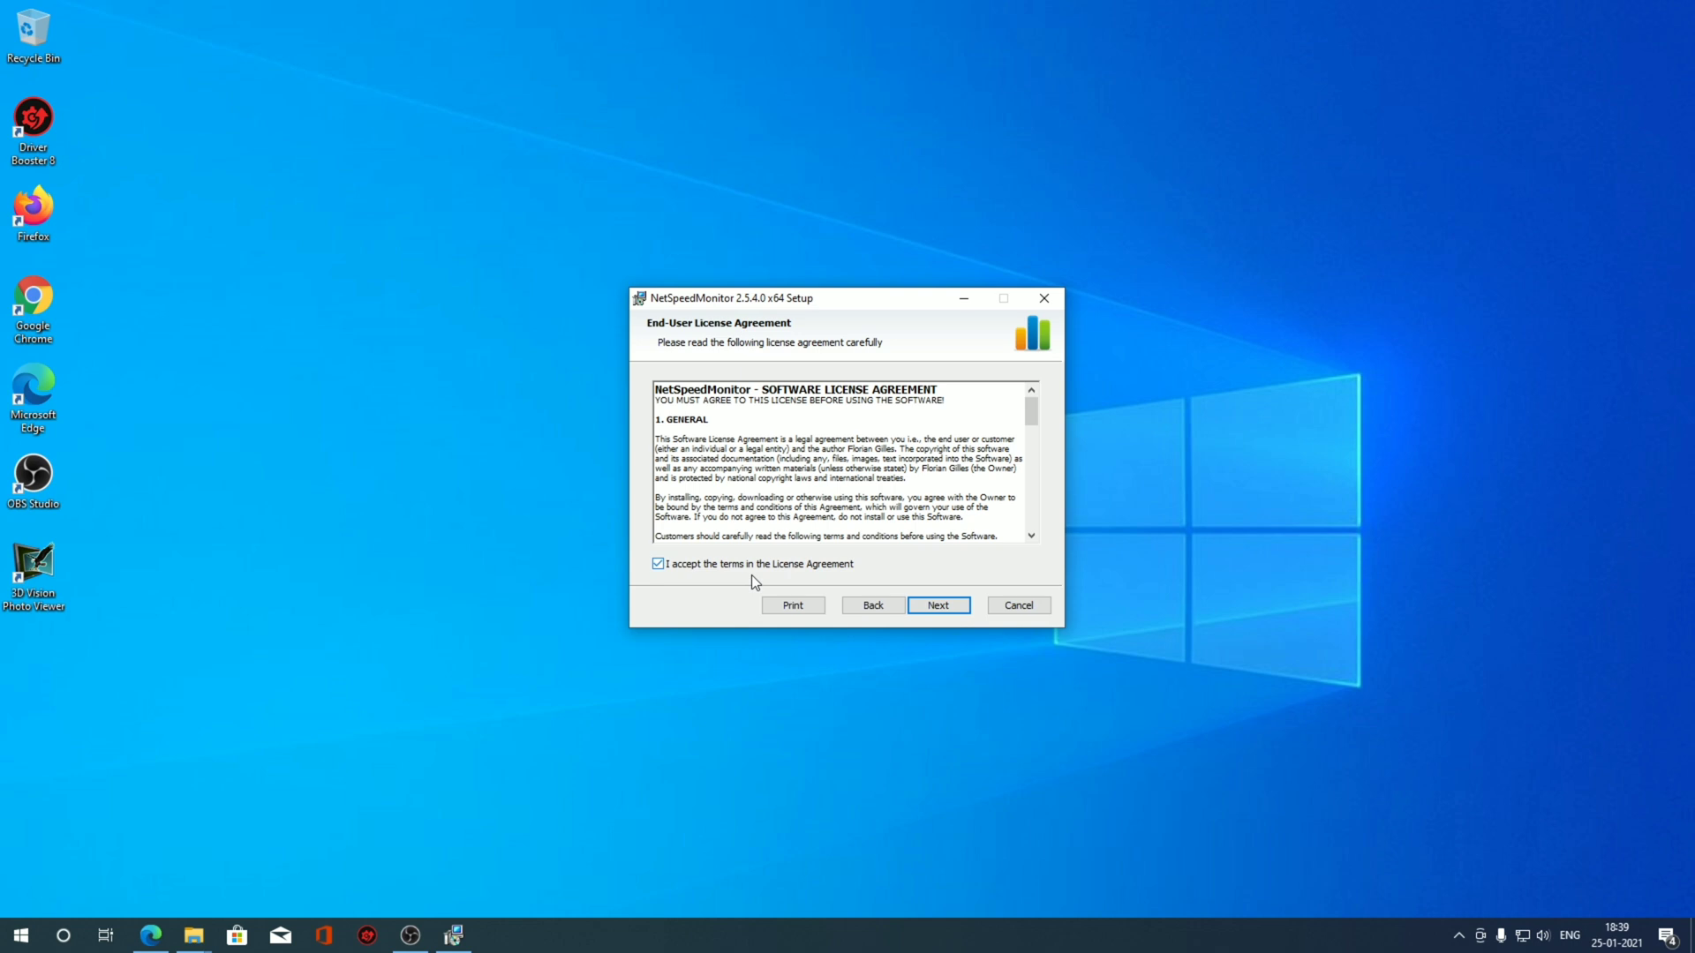
click(939, 607)
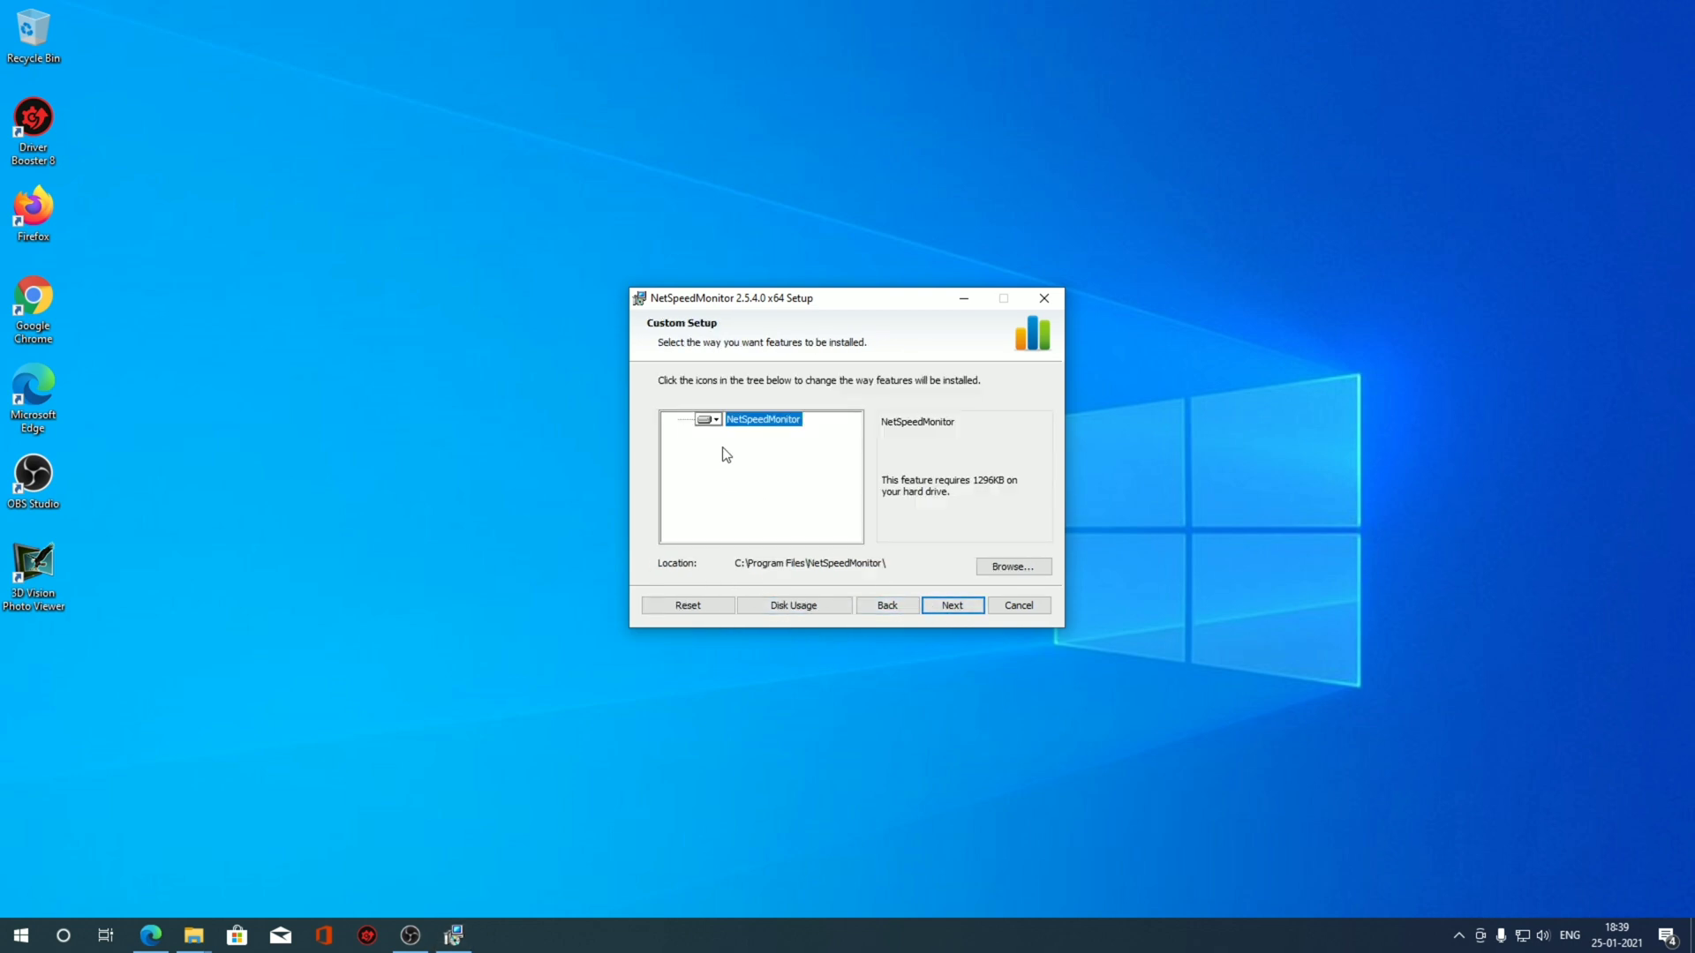
click(711, 422)
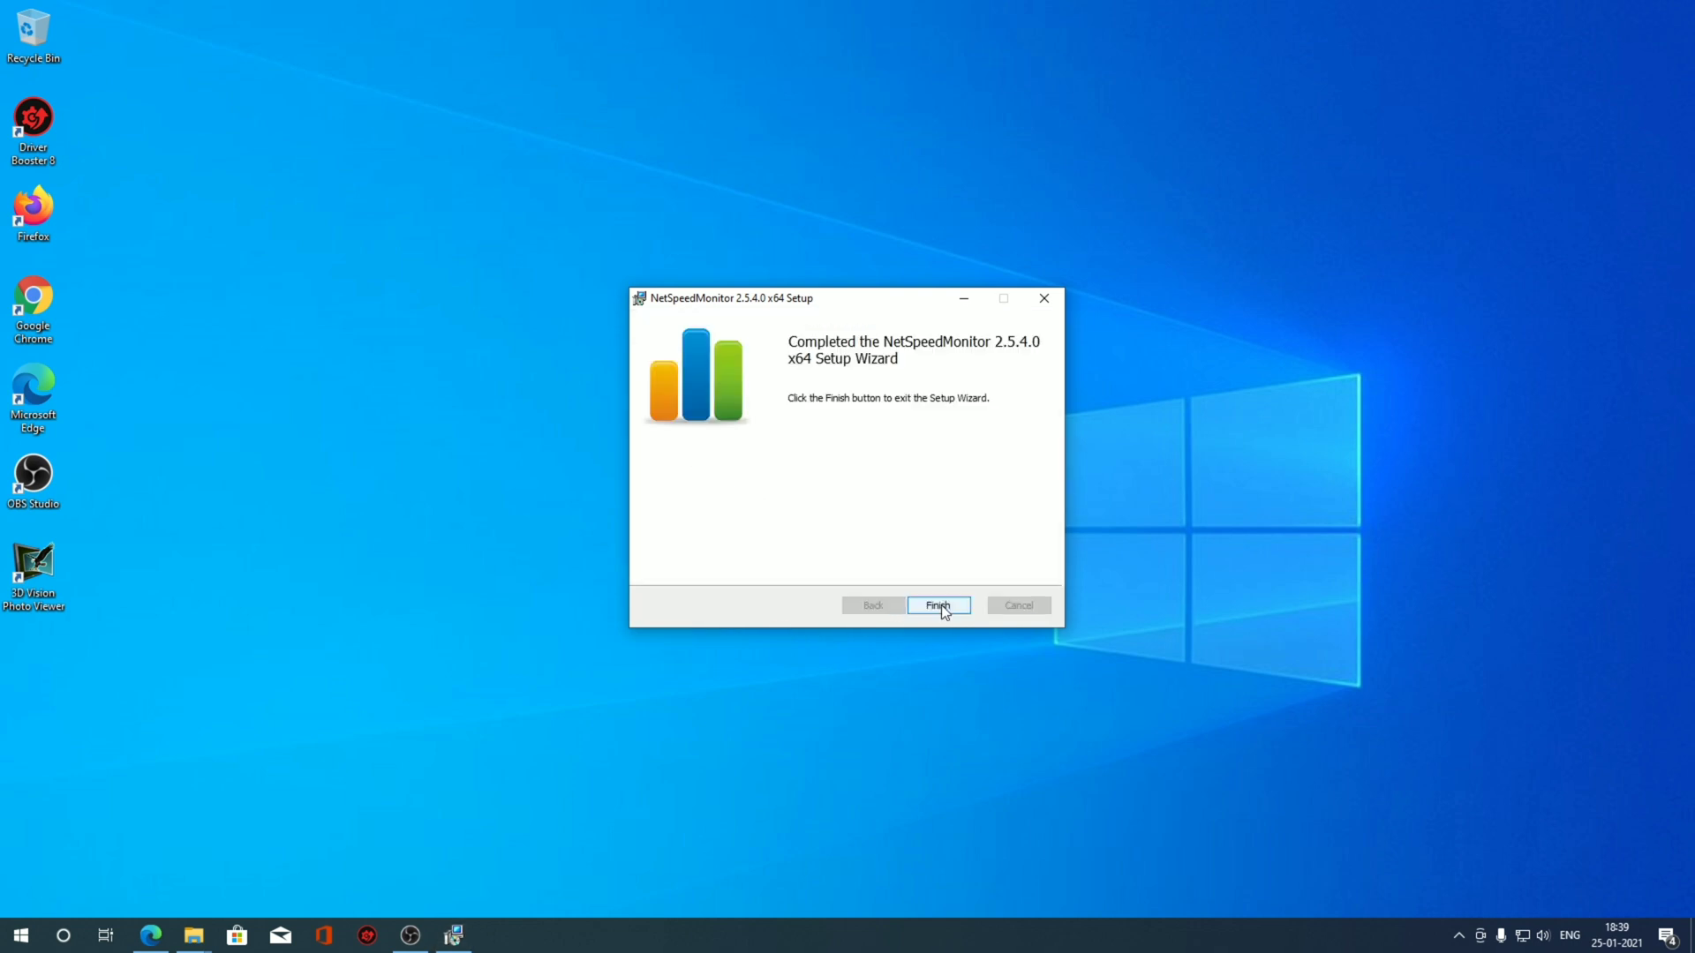
click(941, 605)
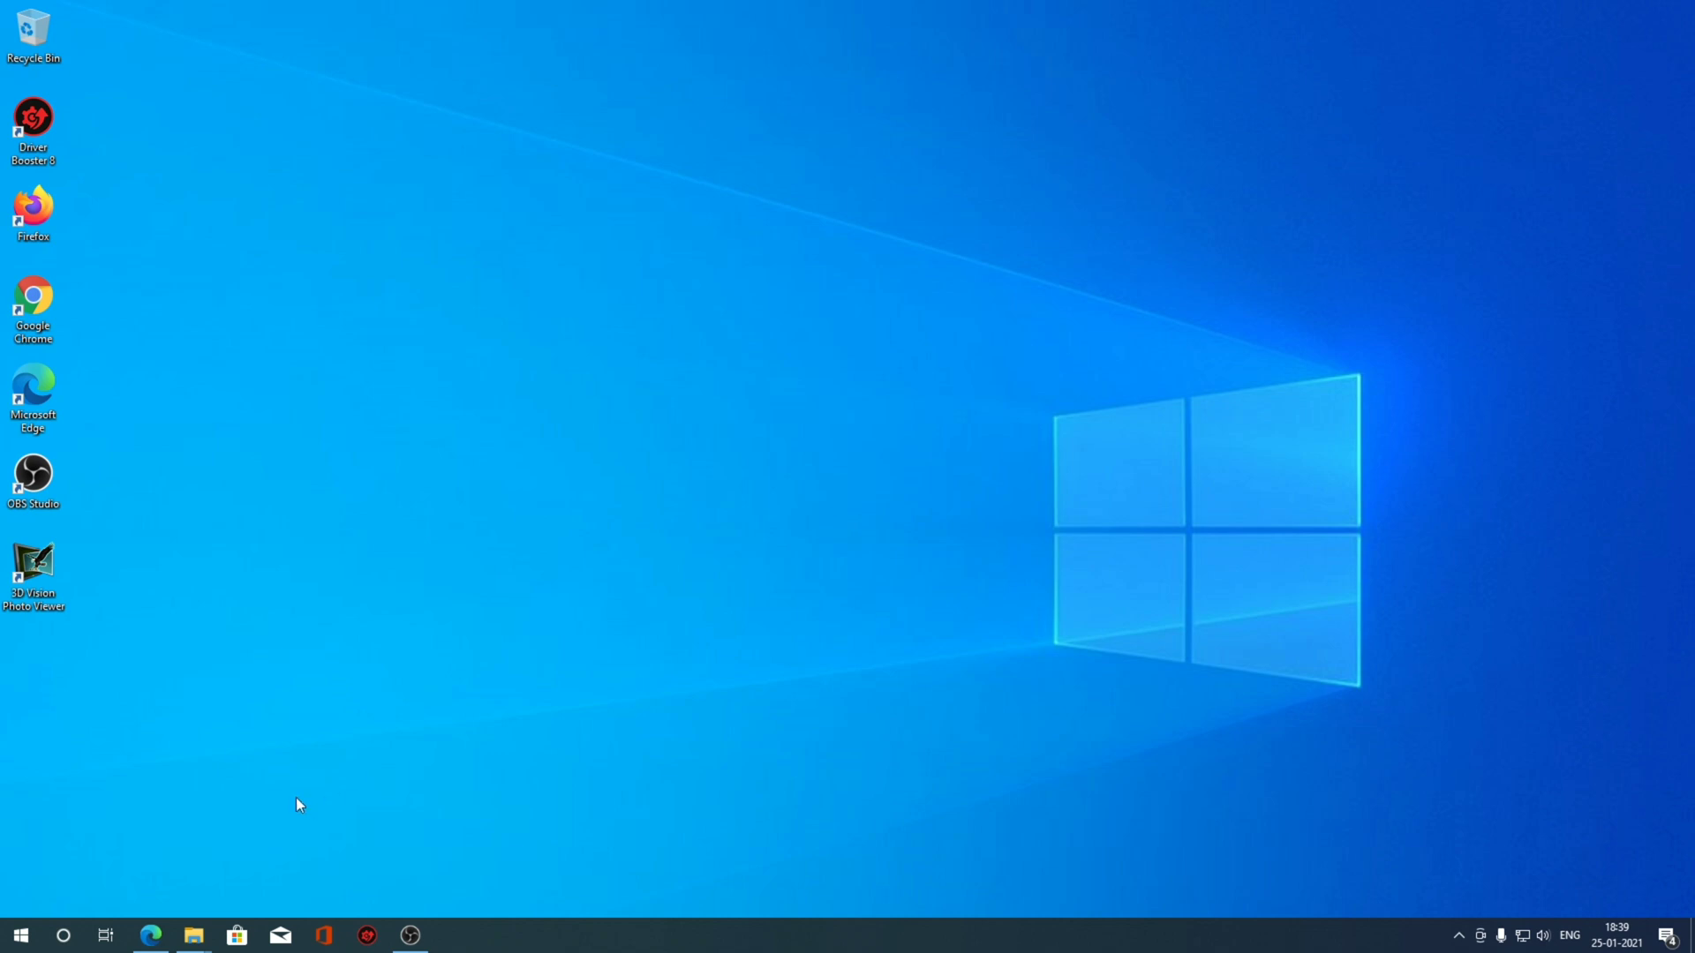
click(21, 935)
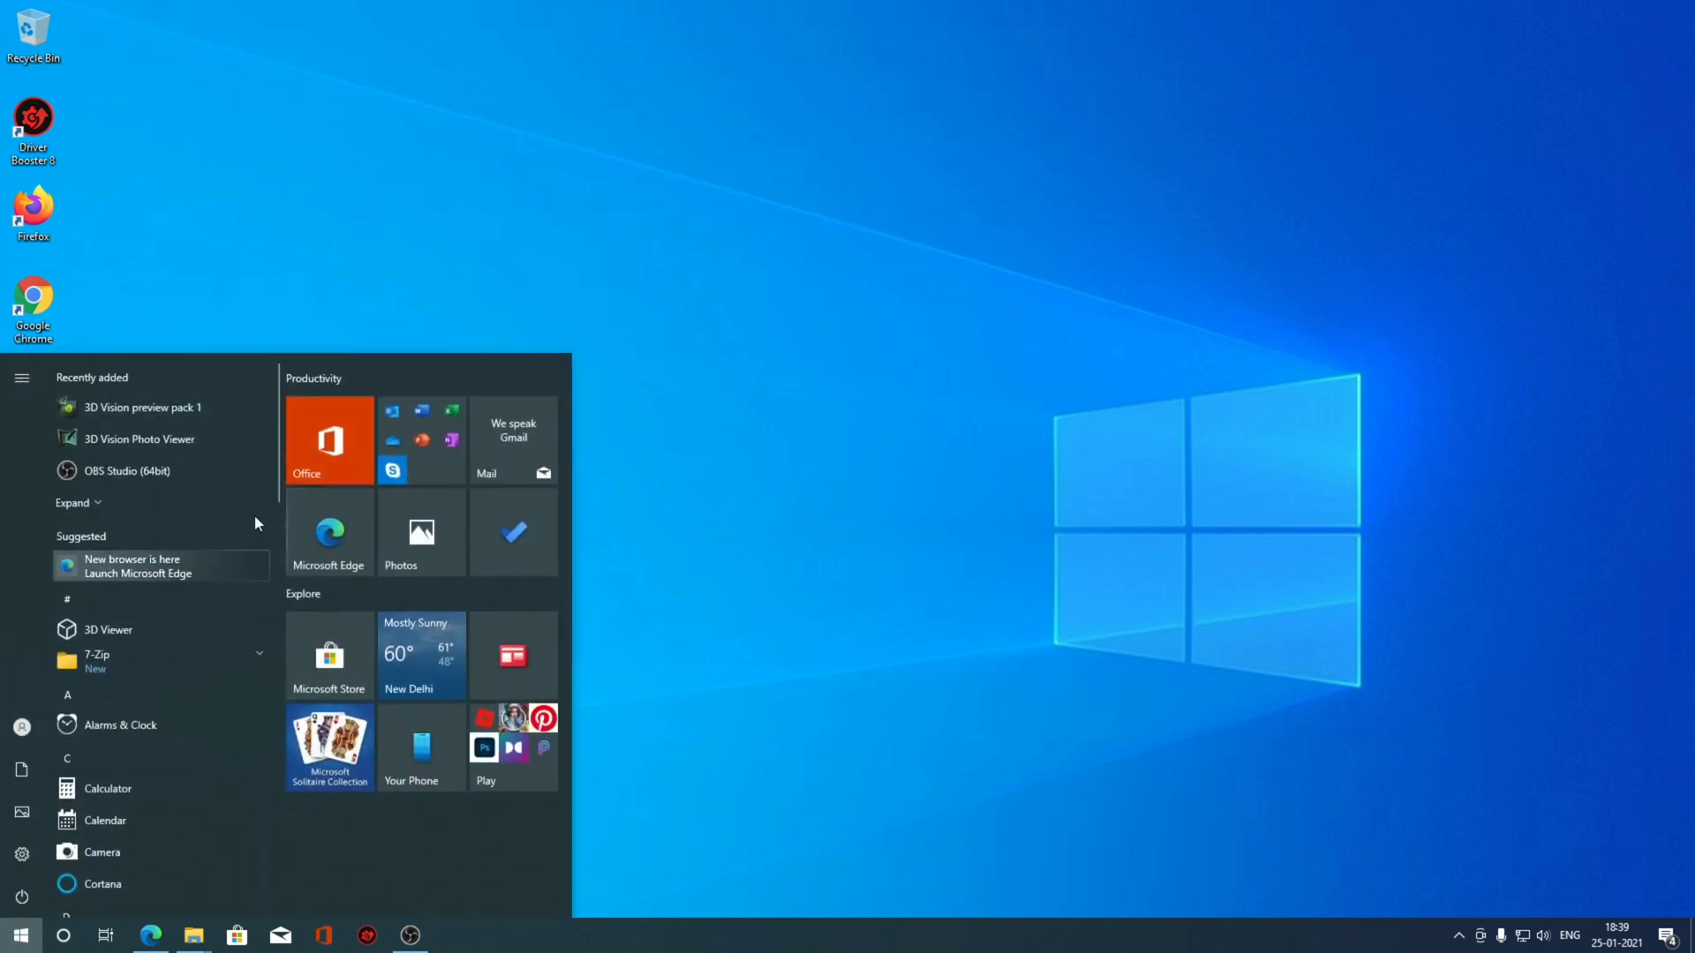
scroll(220, 564, down, 8)
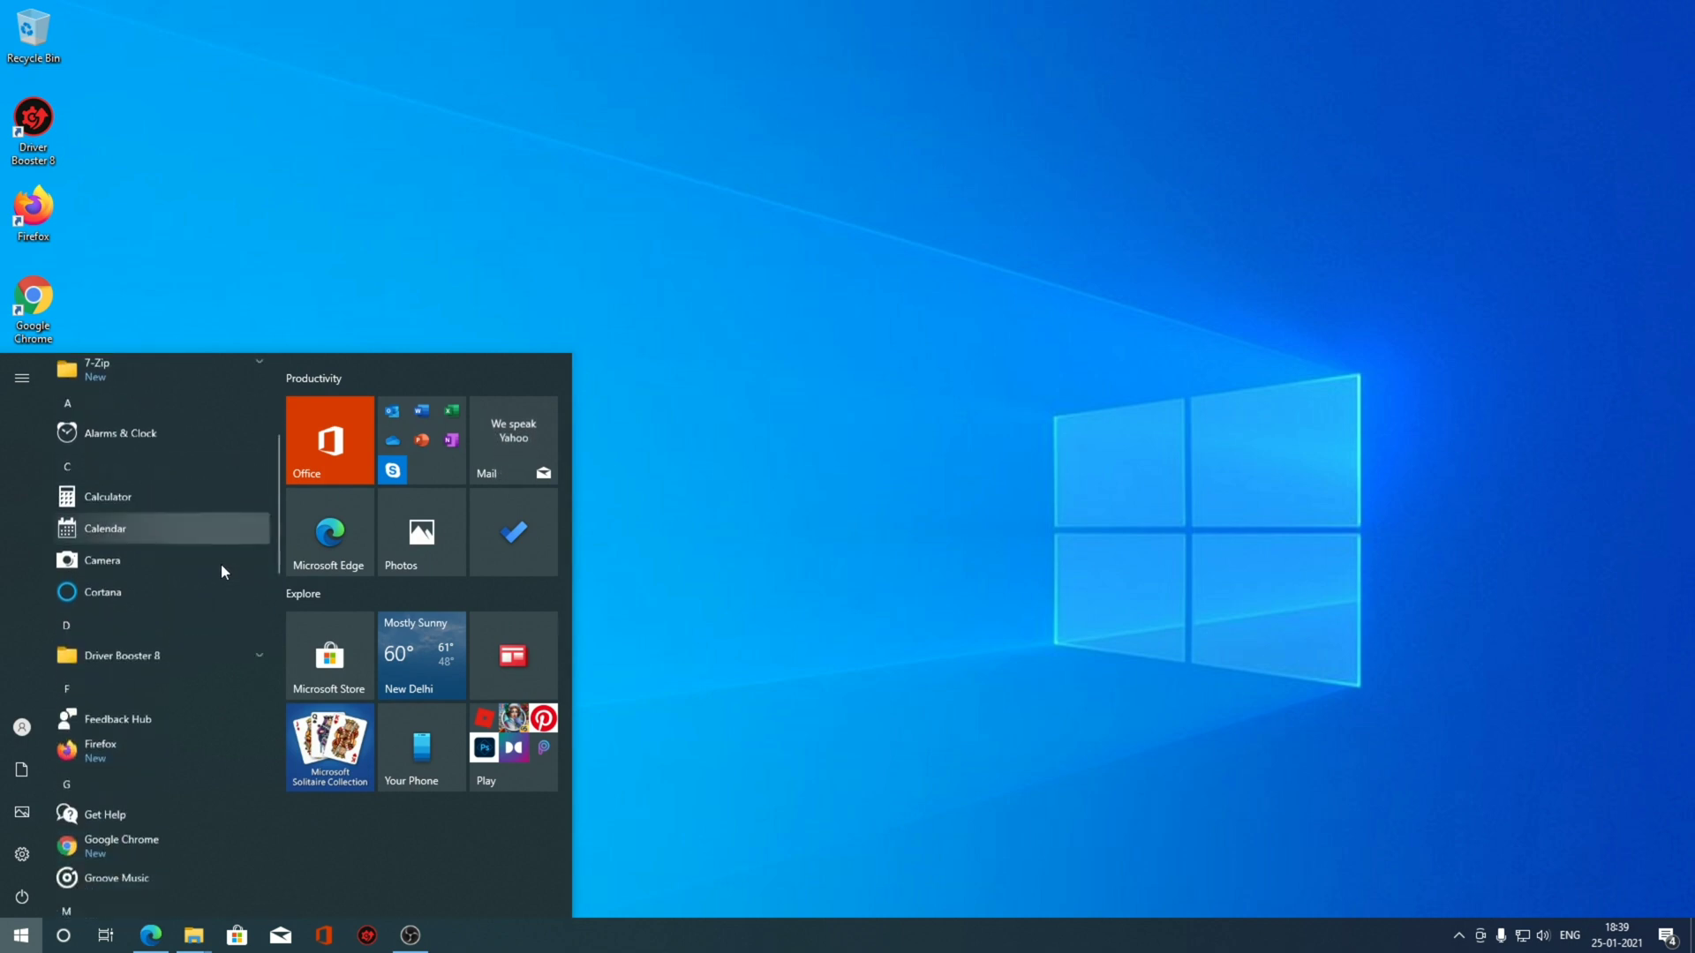
scroll(221, 591, down, 5)
scroll(221, 595, up, 15)
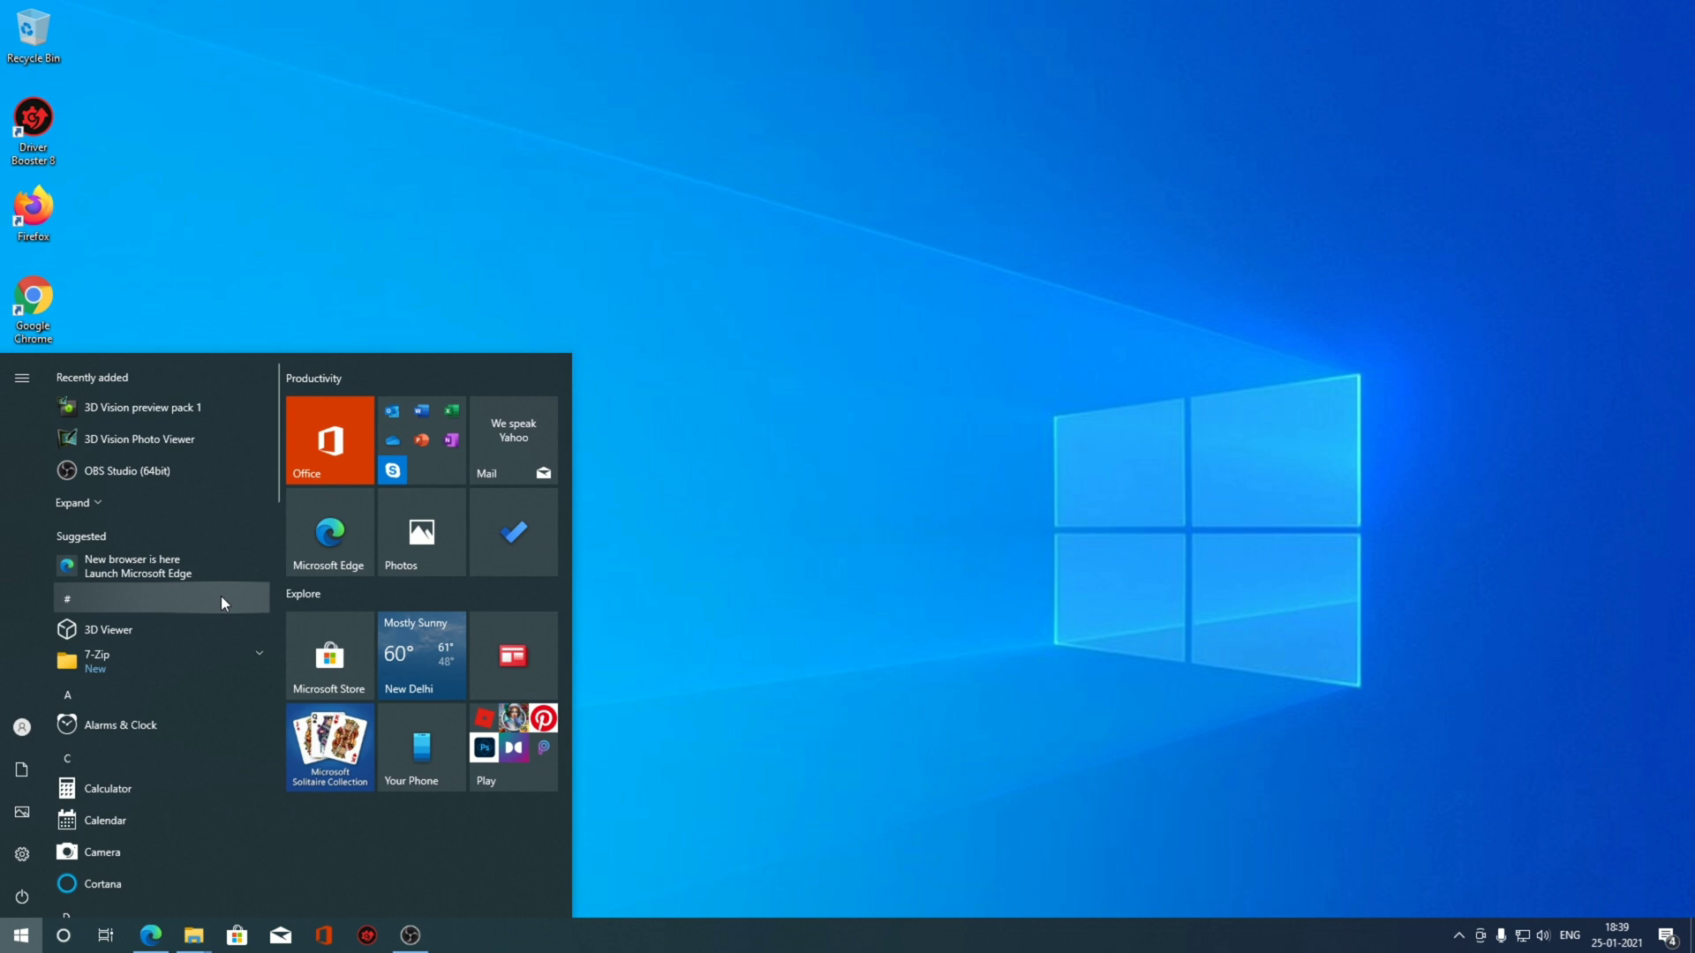
text(net)
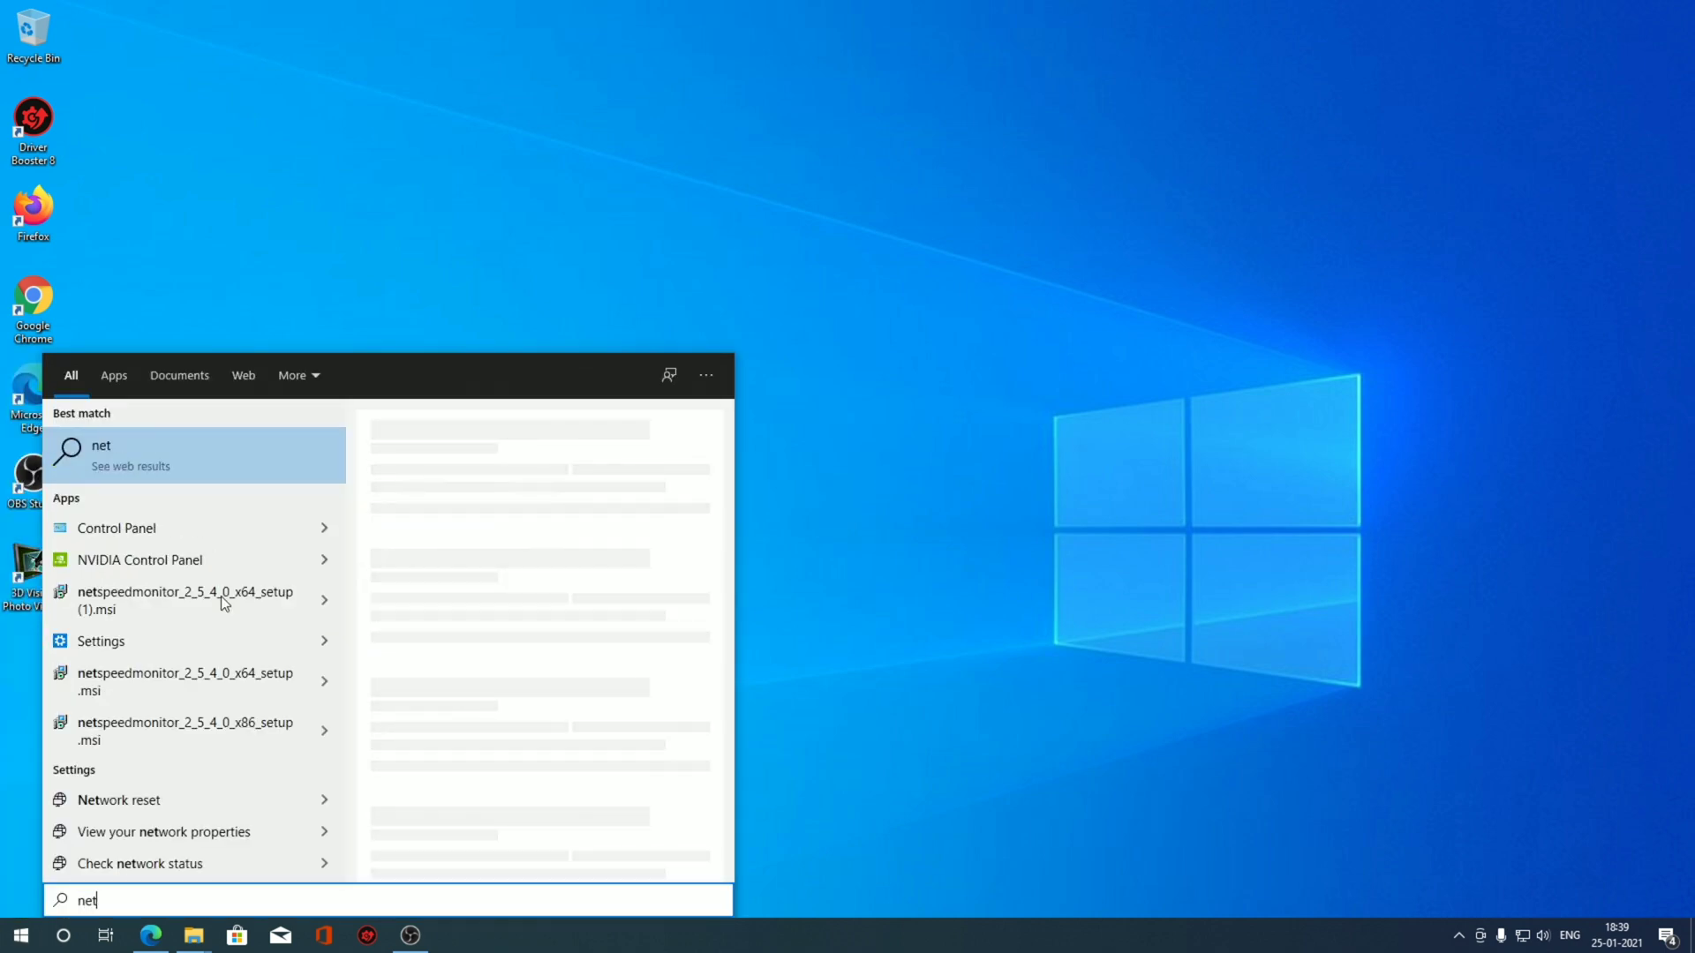
text(sp)
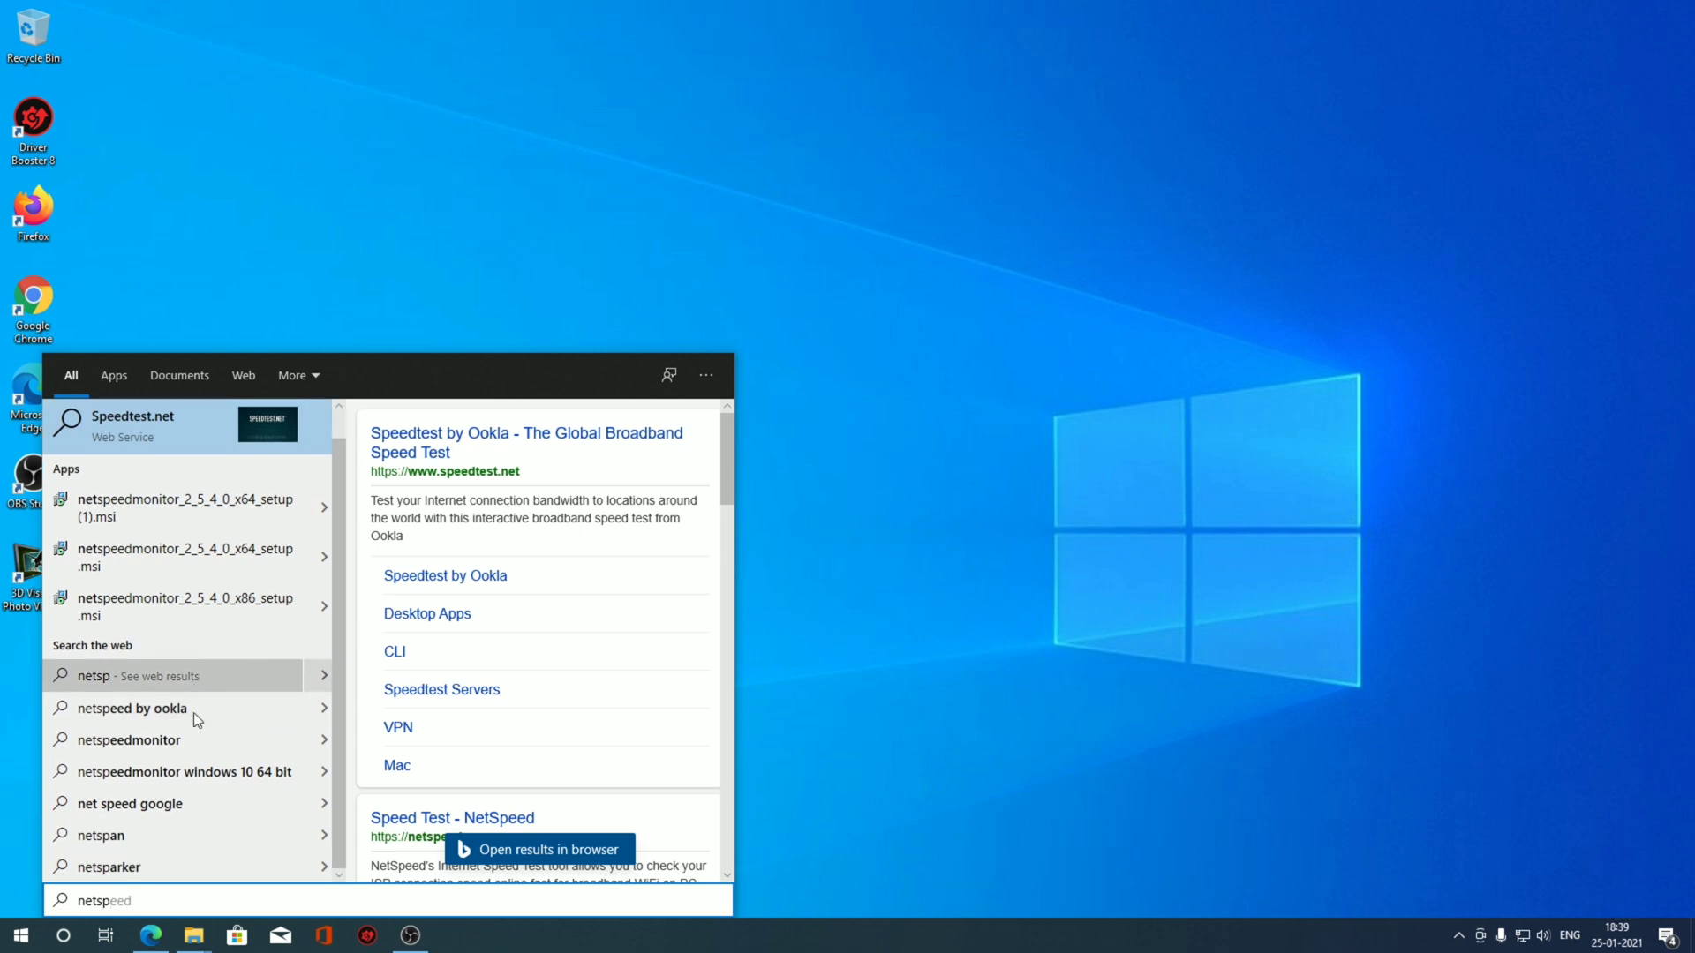
key(Escape)
key(super)
scroll(151, 655, down, 10)
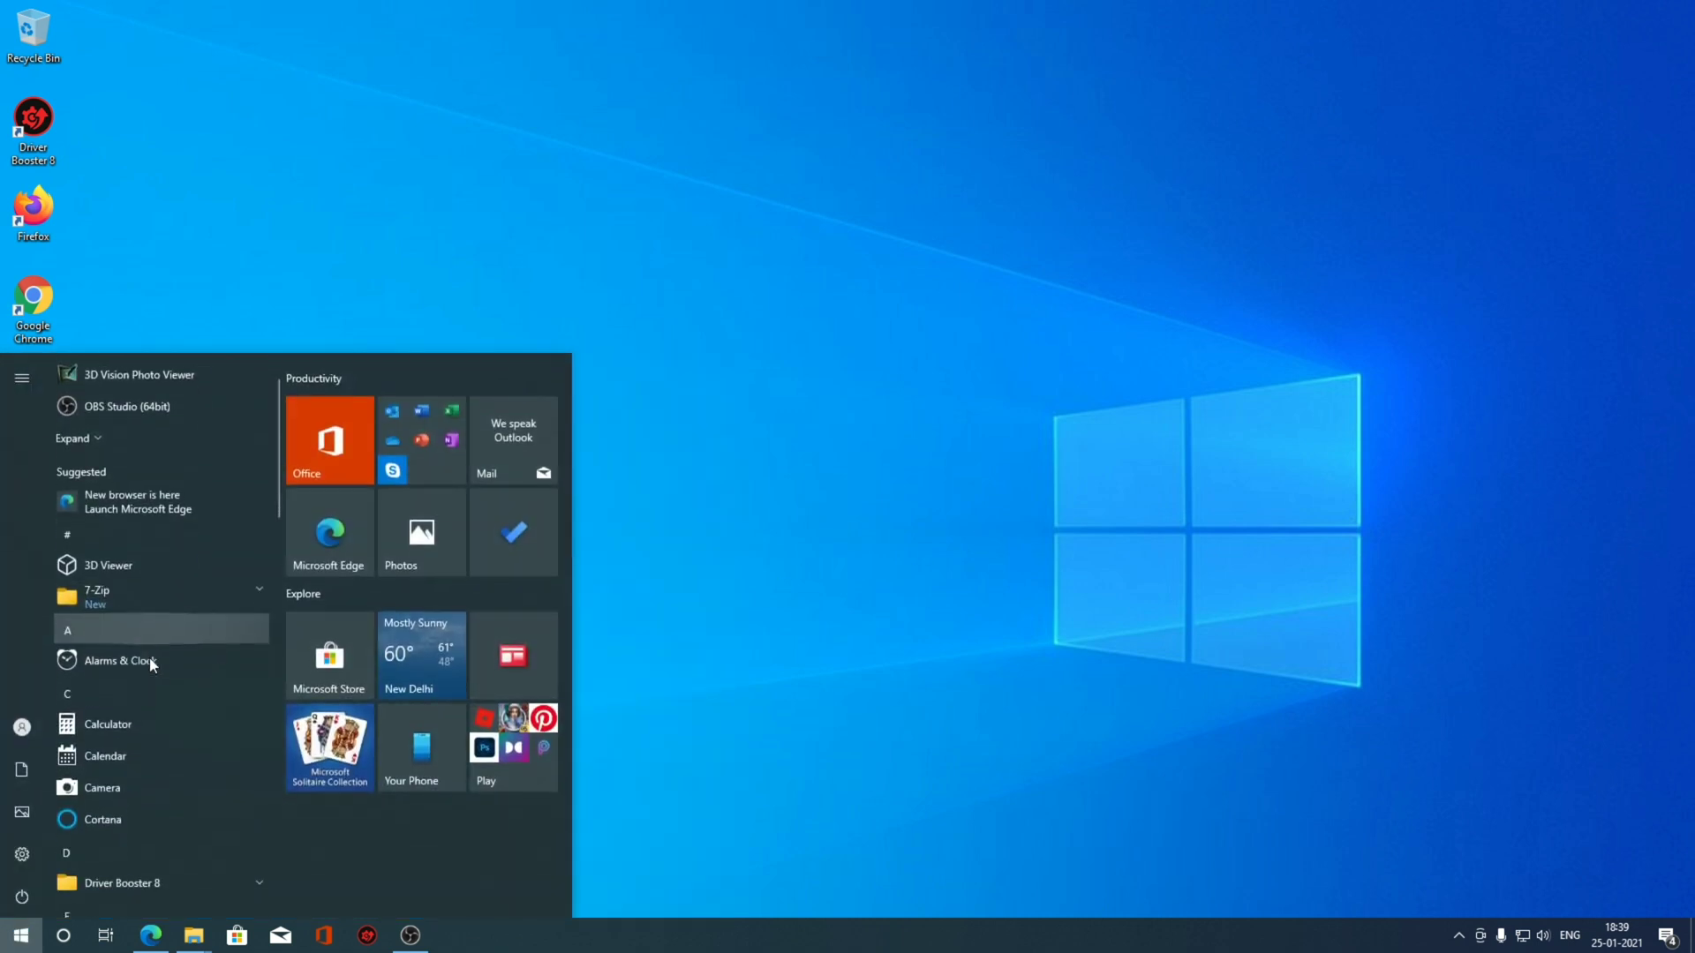
scroll(144, 672, down, 6)
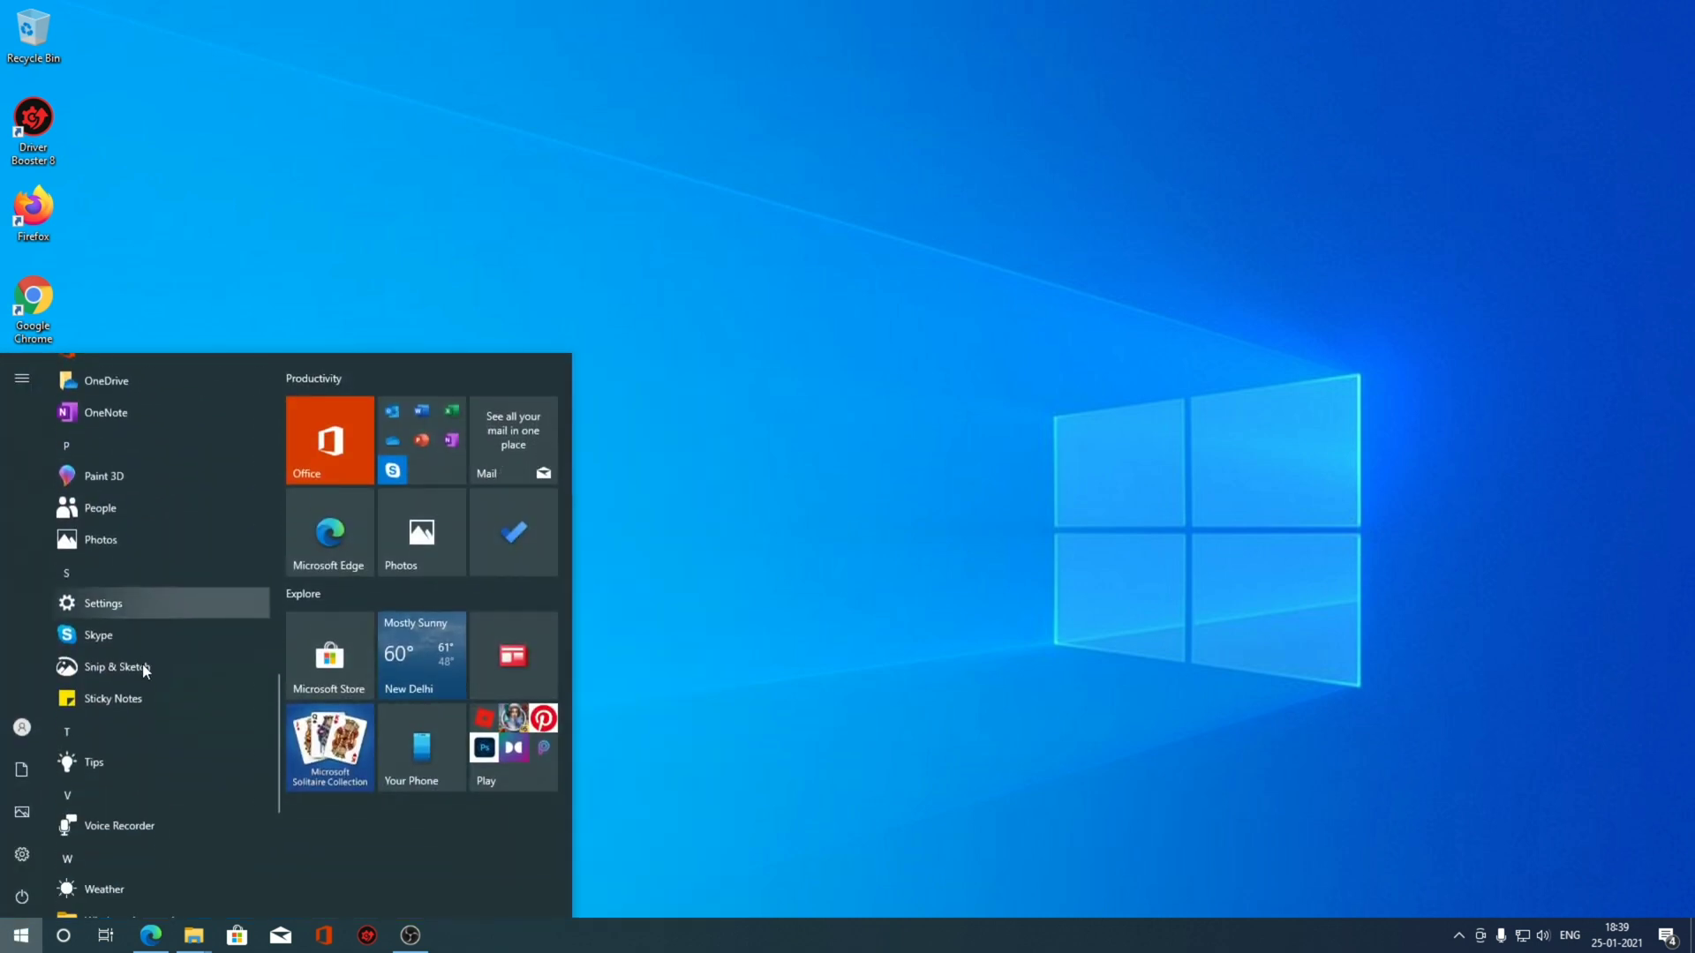
scroll(140, 669, up, 8)
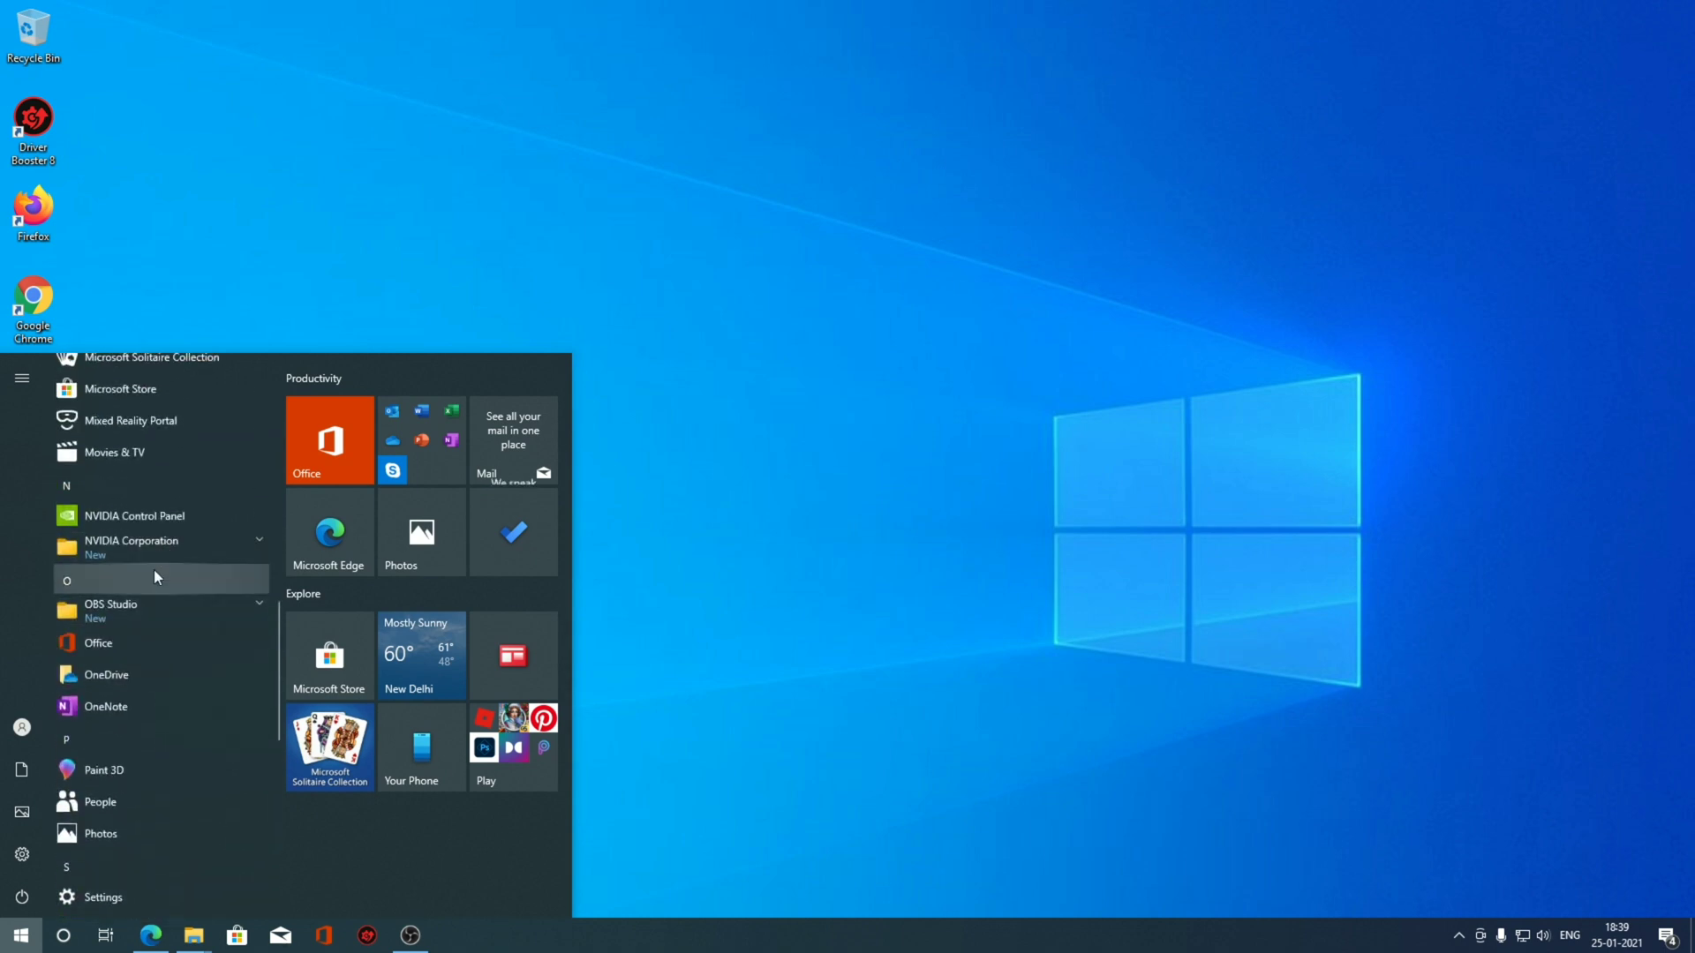
scroll(221, 555, up, 4)
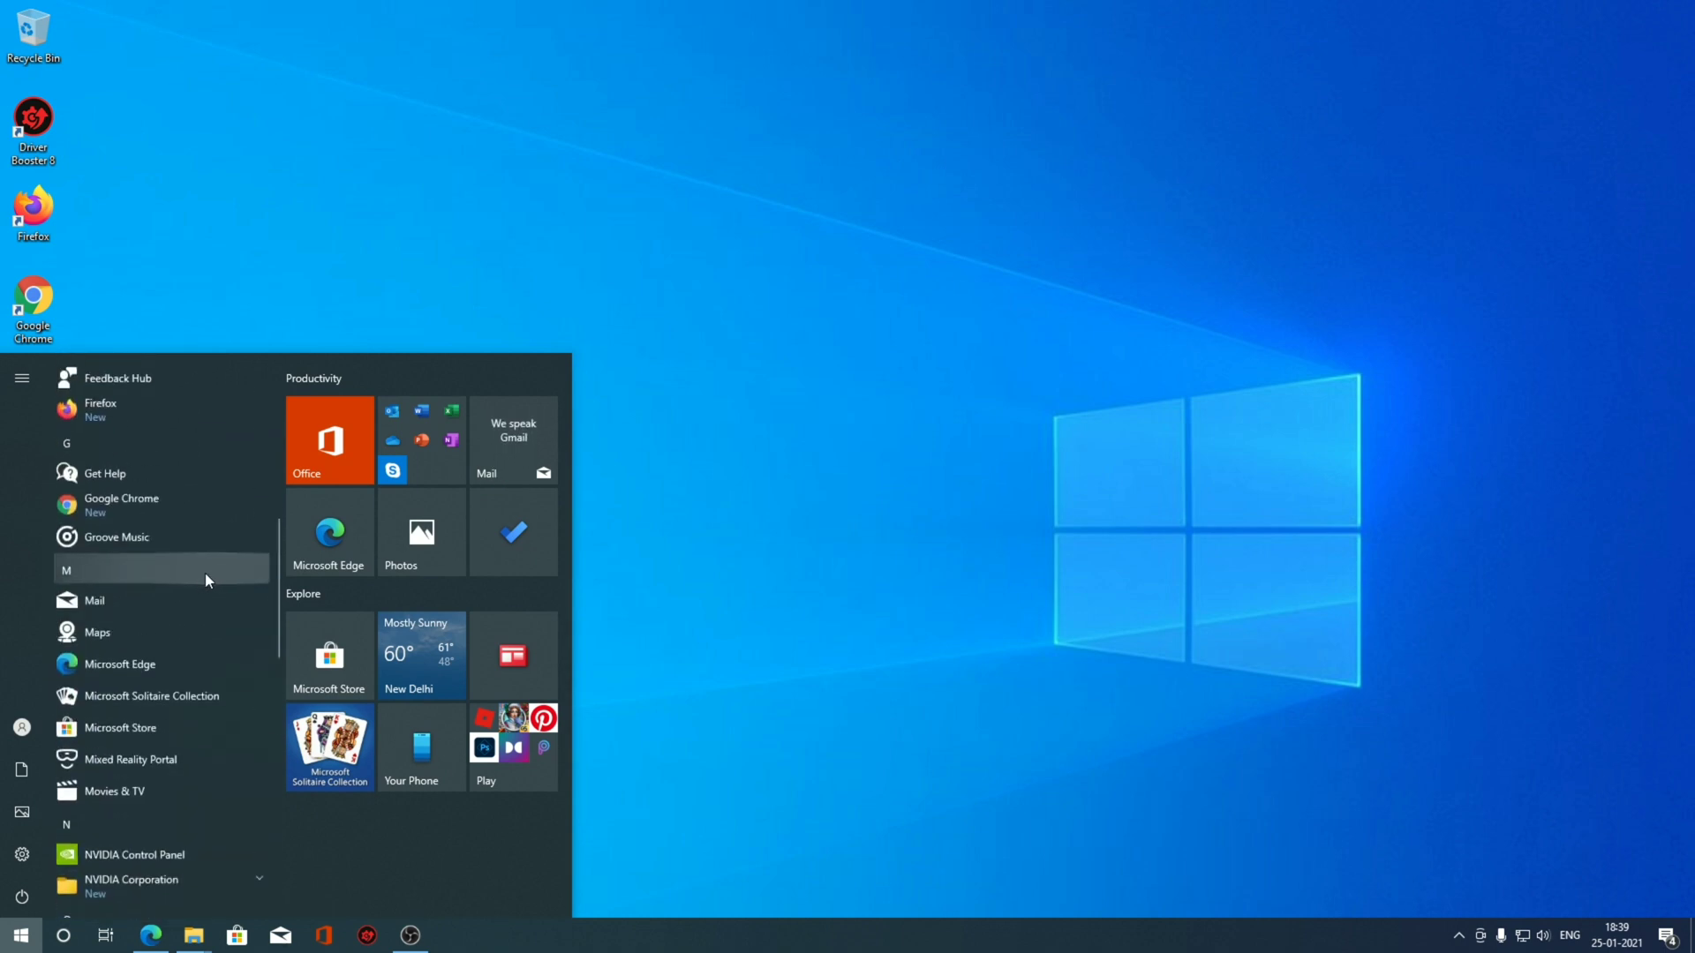
click(929, 430)
Step: Browse from This PC through Local Disk (C:) and Program Files into the NetSpeedMonitor folder
mouse_move(198, 938)
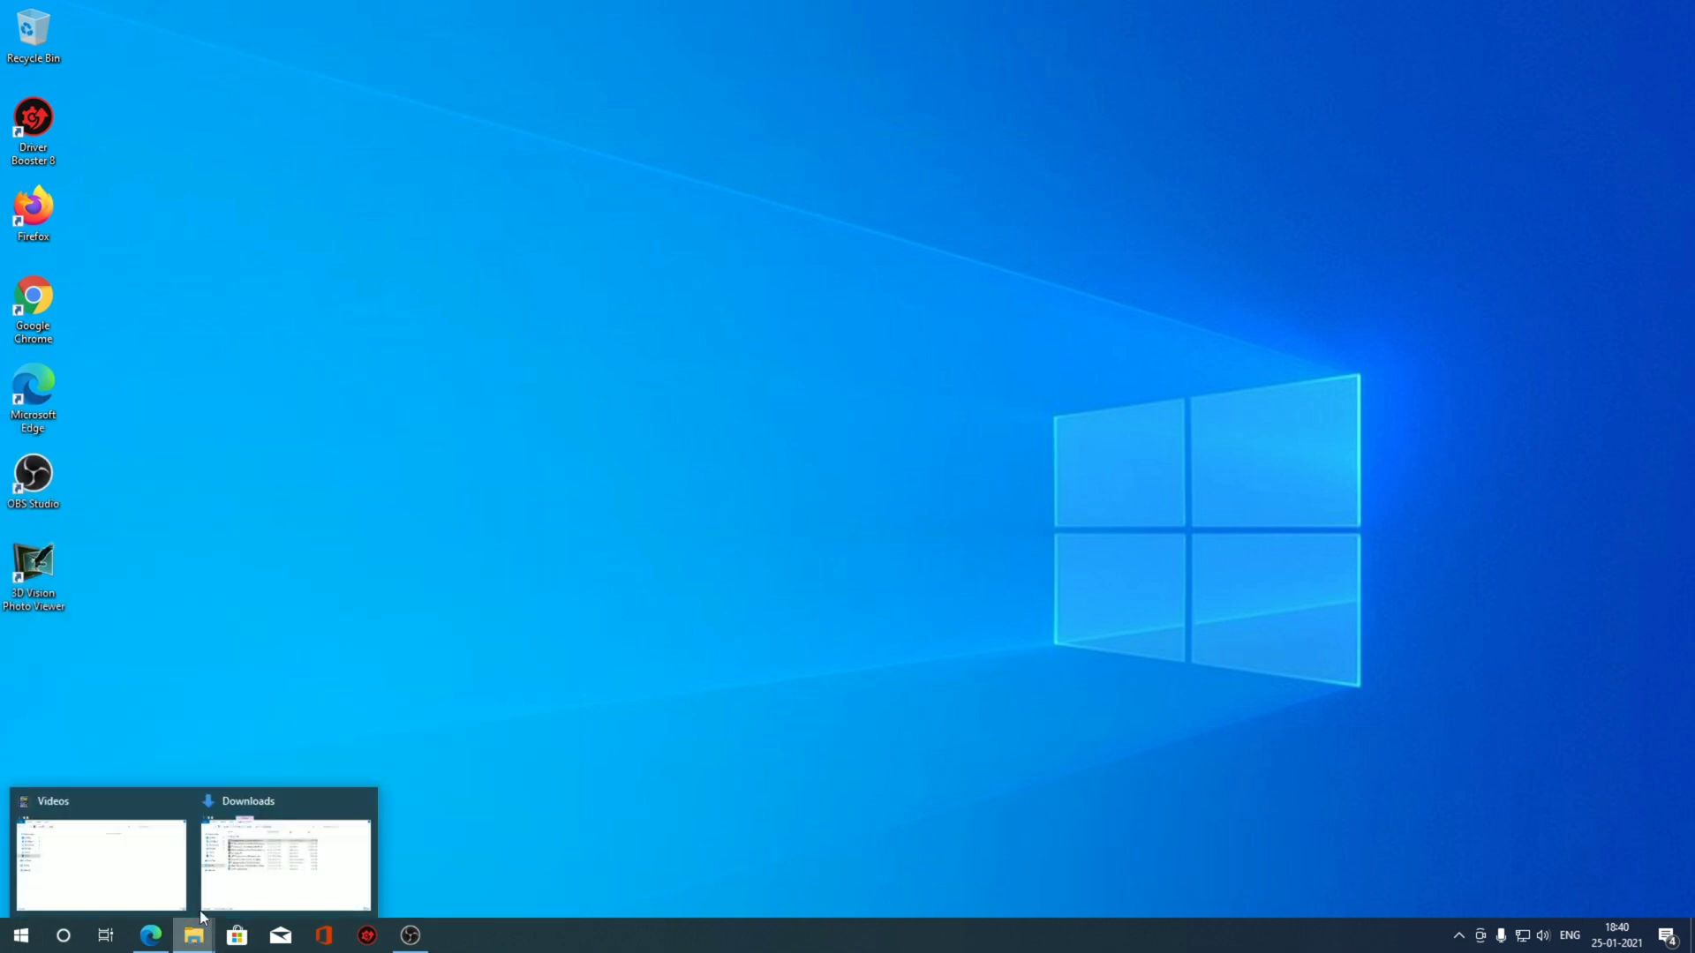
click(256, 844)
click(440, 500)
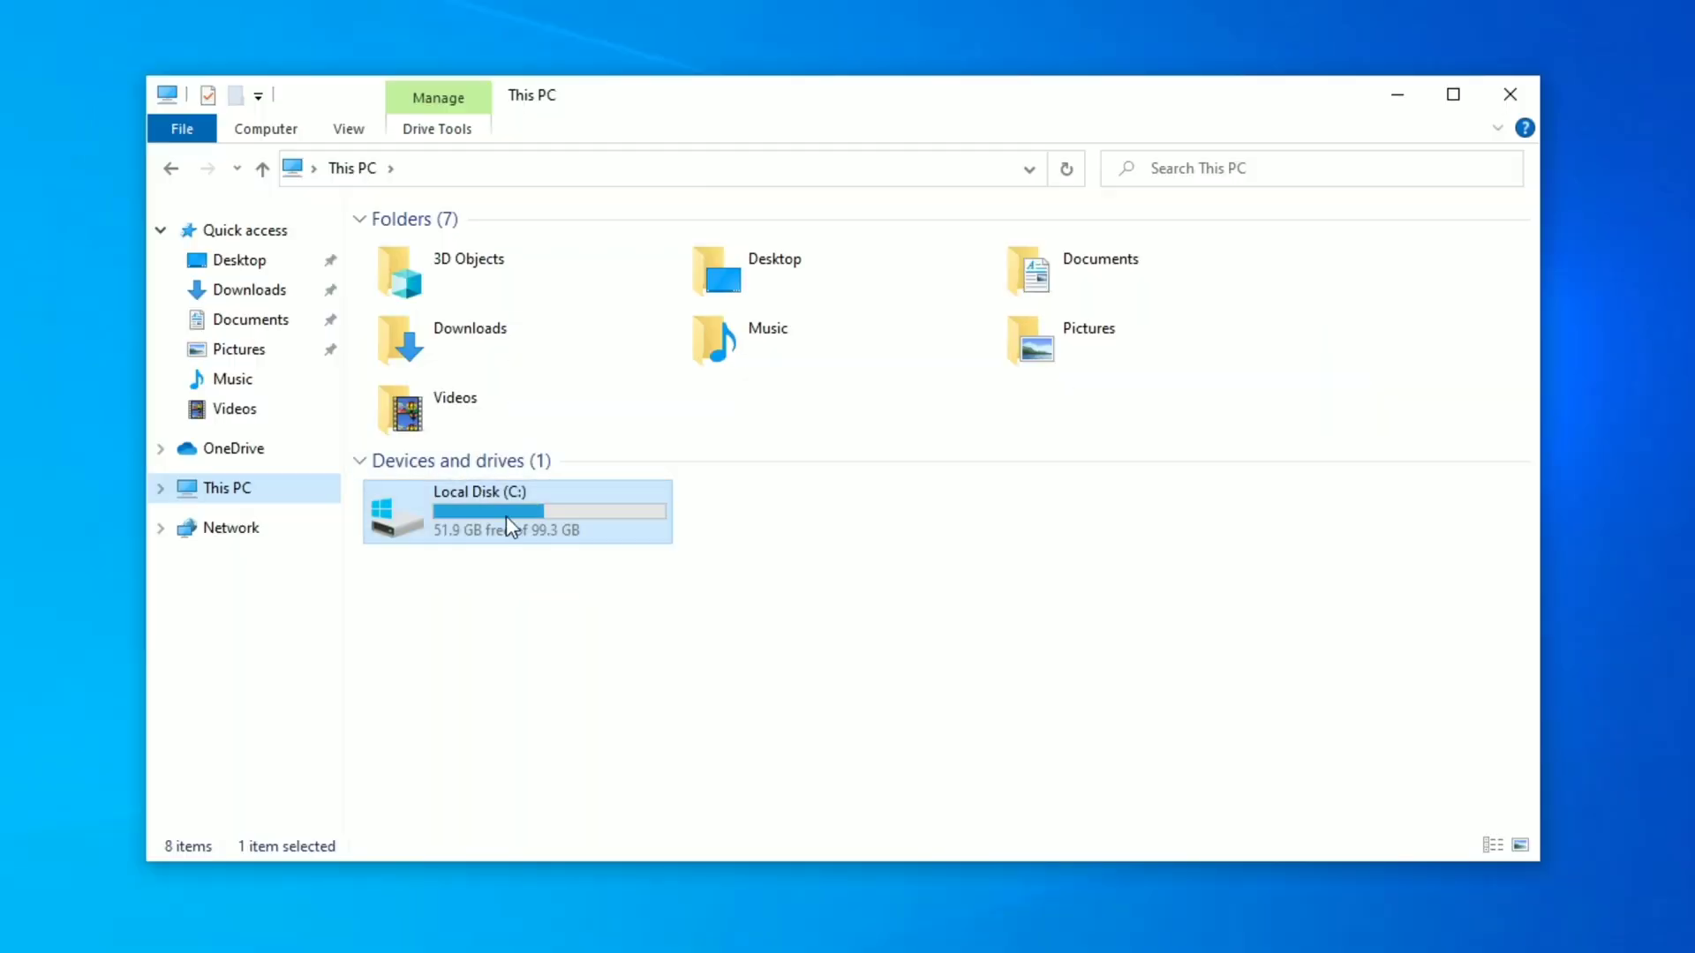
double_click(638, 521)
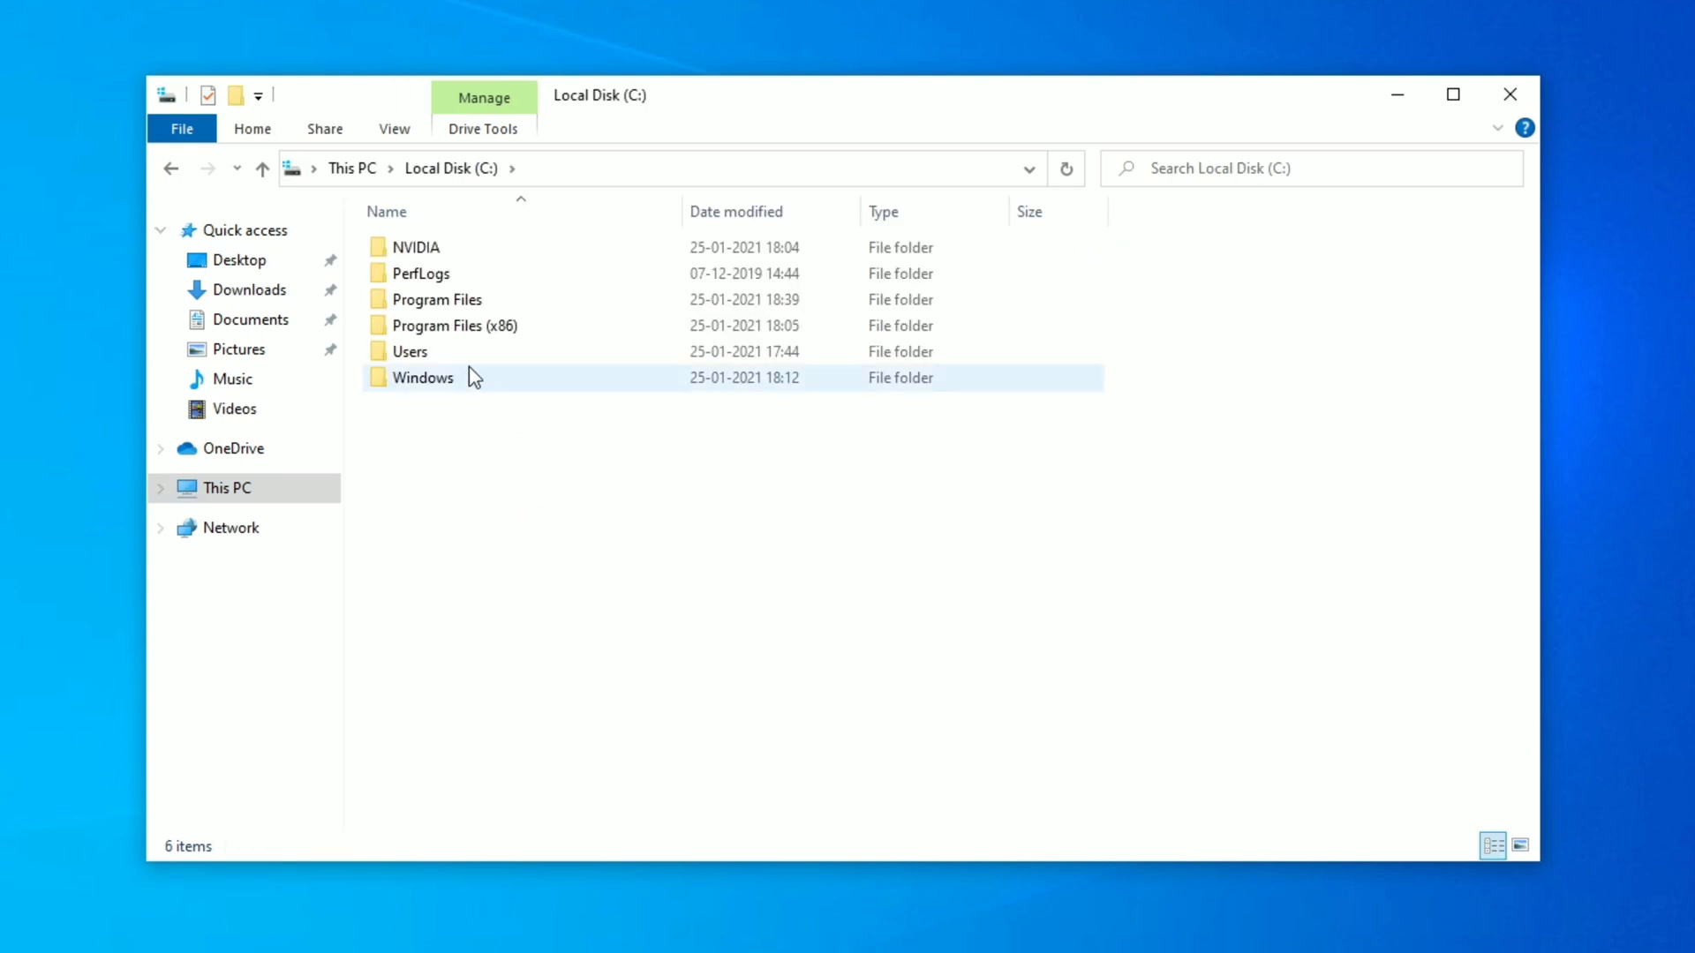
double_click(459, 302)
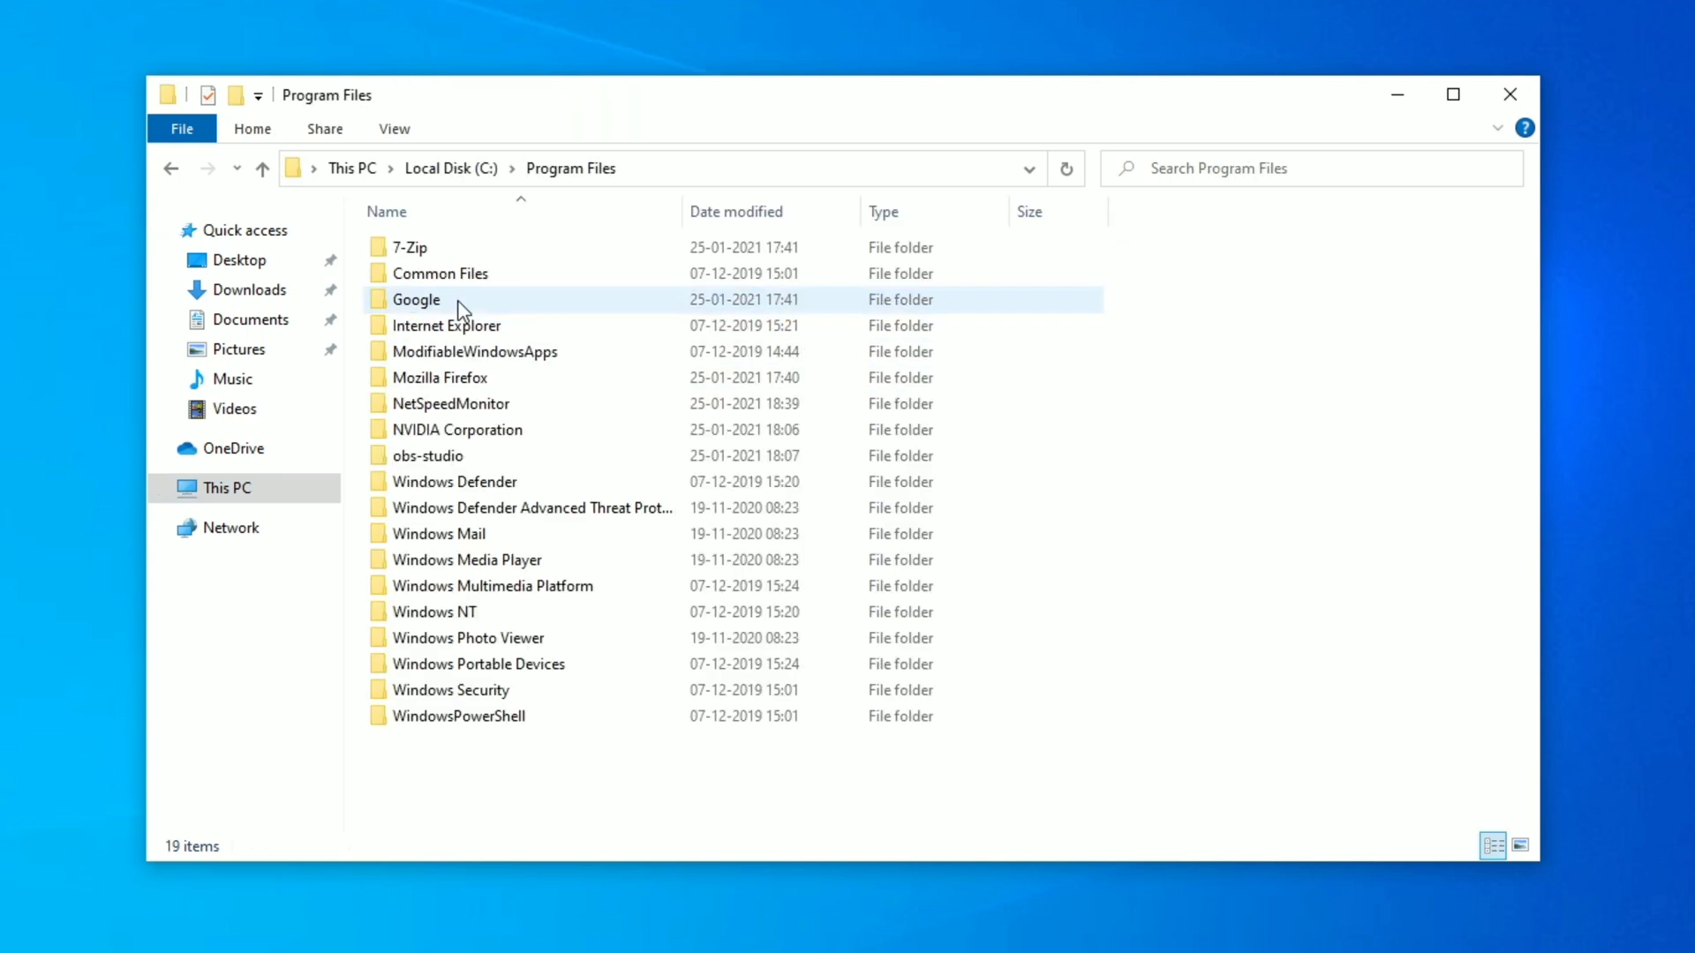
double_click(449, 406)
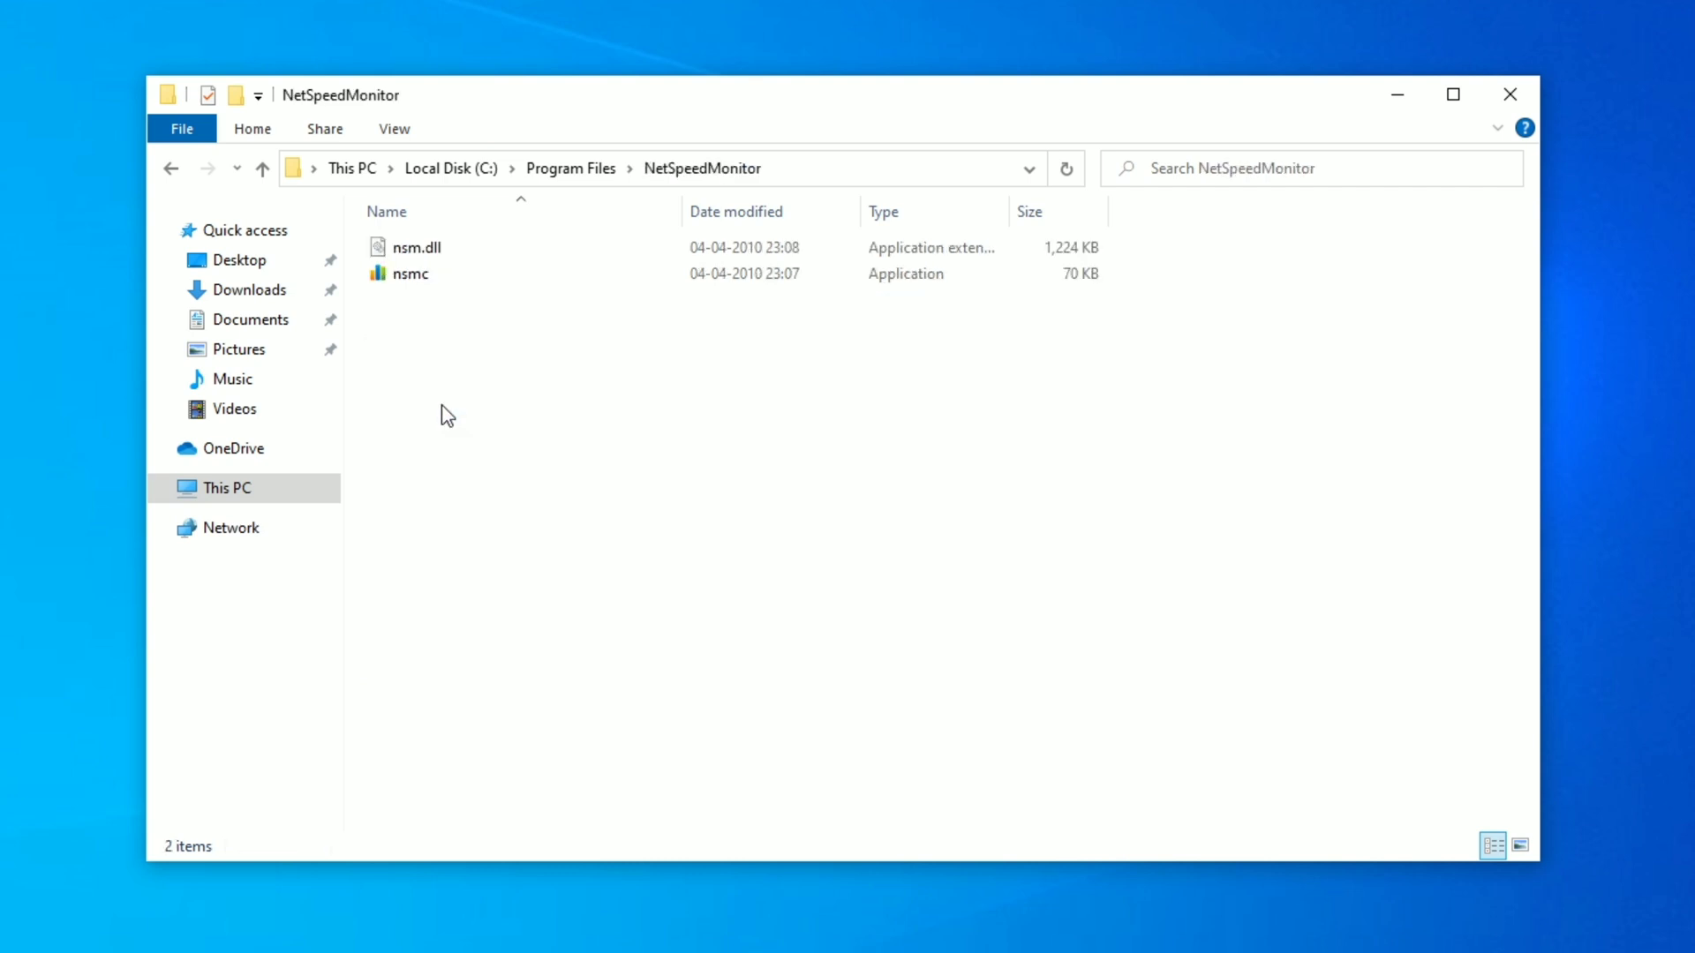
Step: Launch nsmc, add the toolbar, and save settings with the Realtek interface and English language
double_click(421, 281)
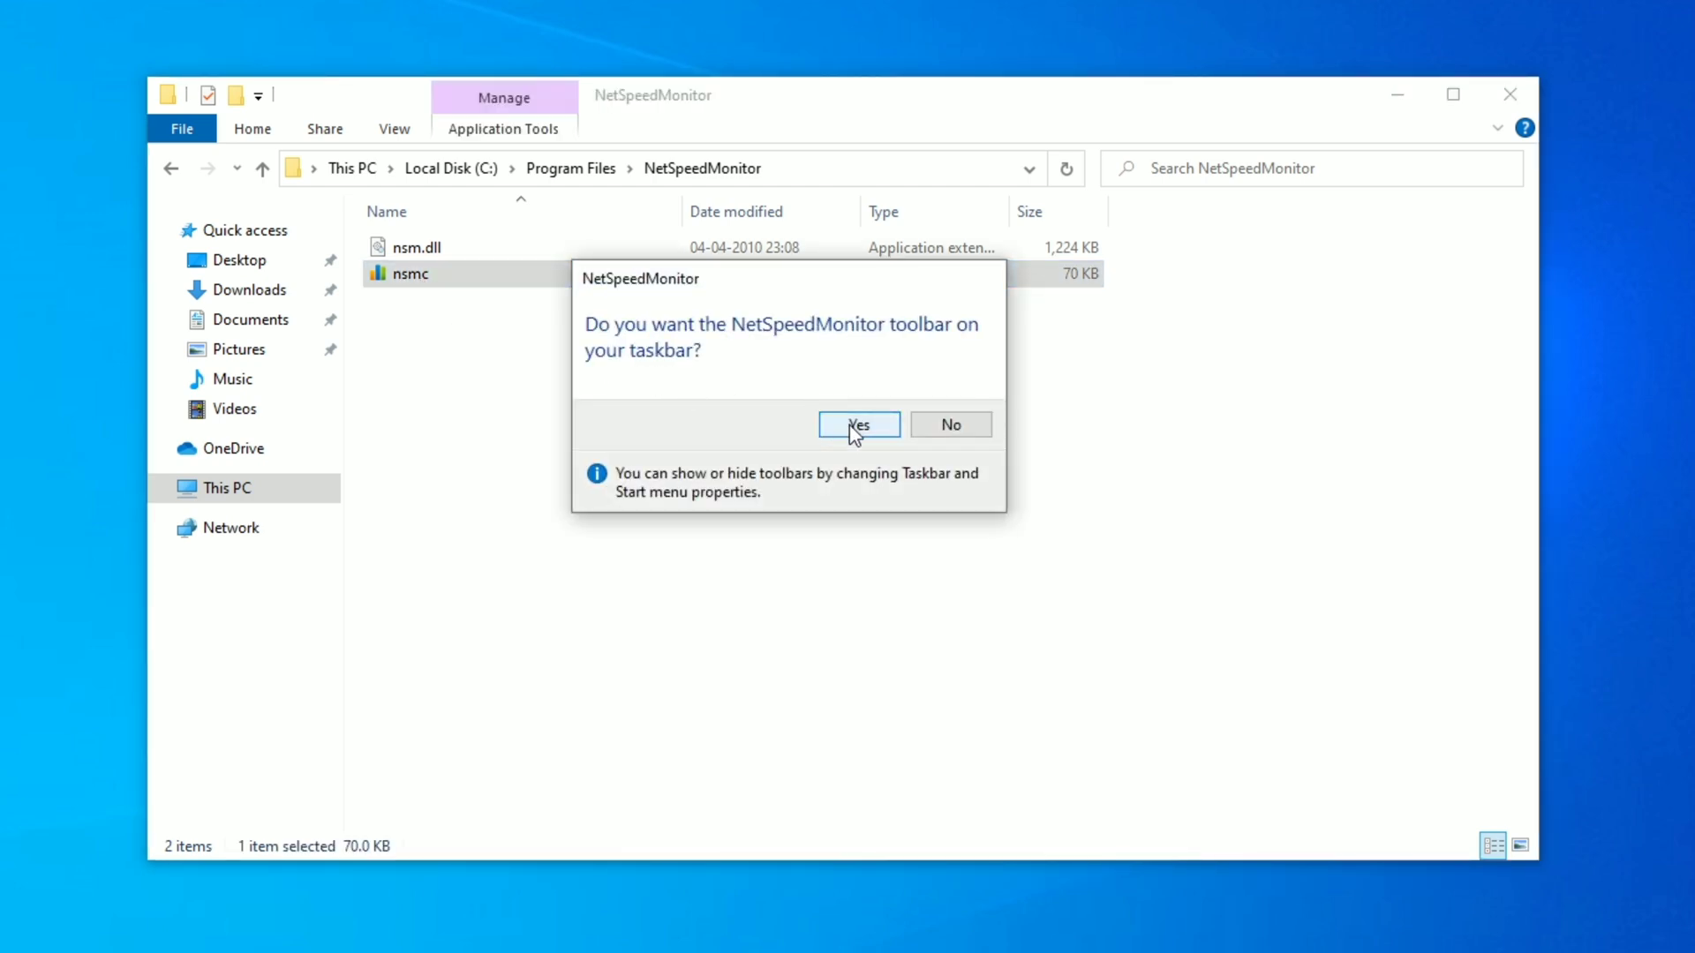
click(854, 427)
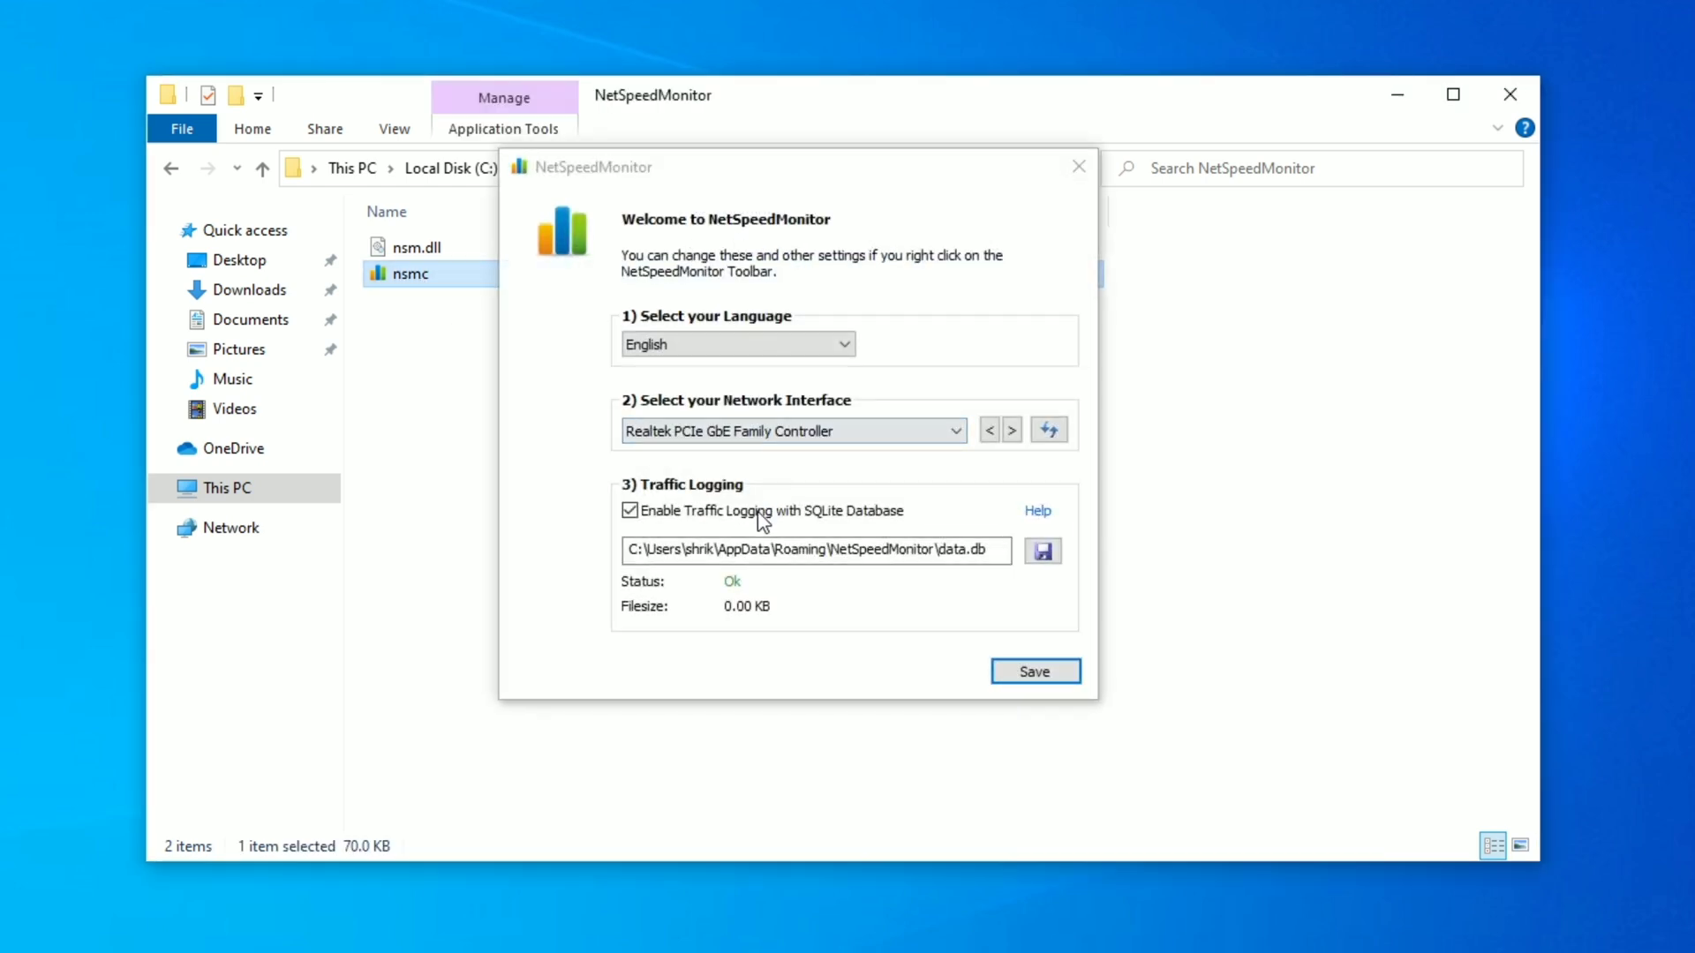
click(932, 428)
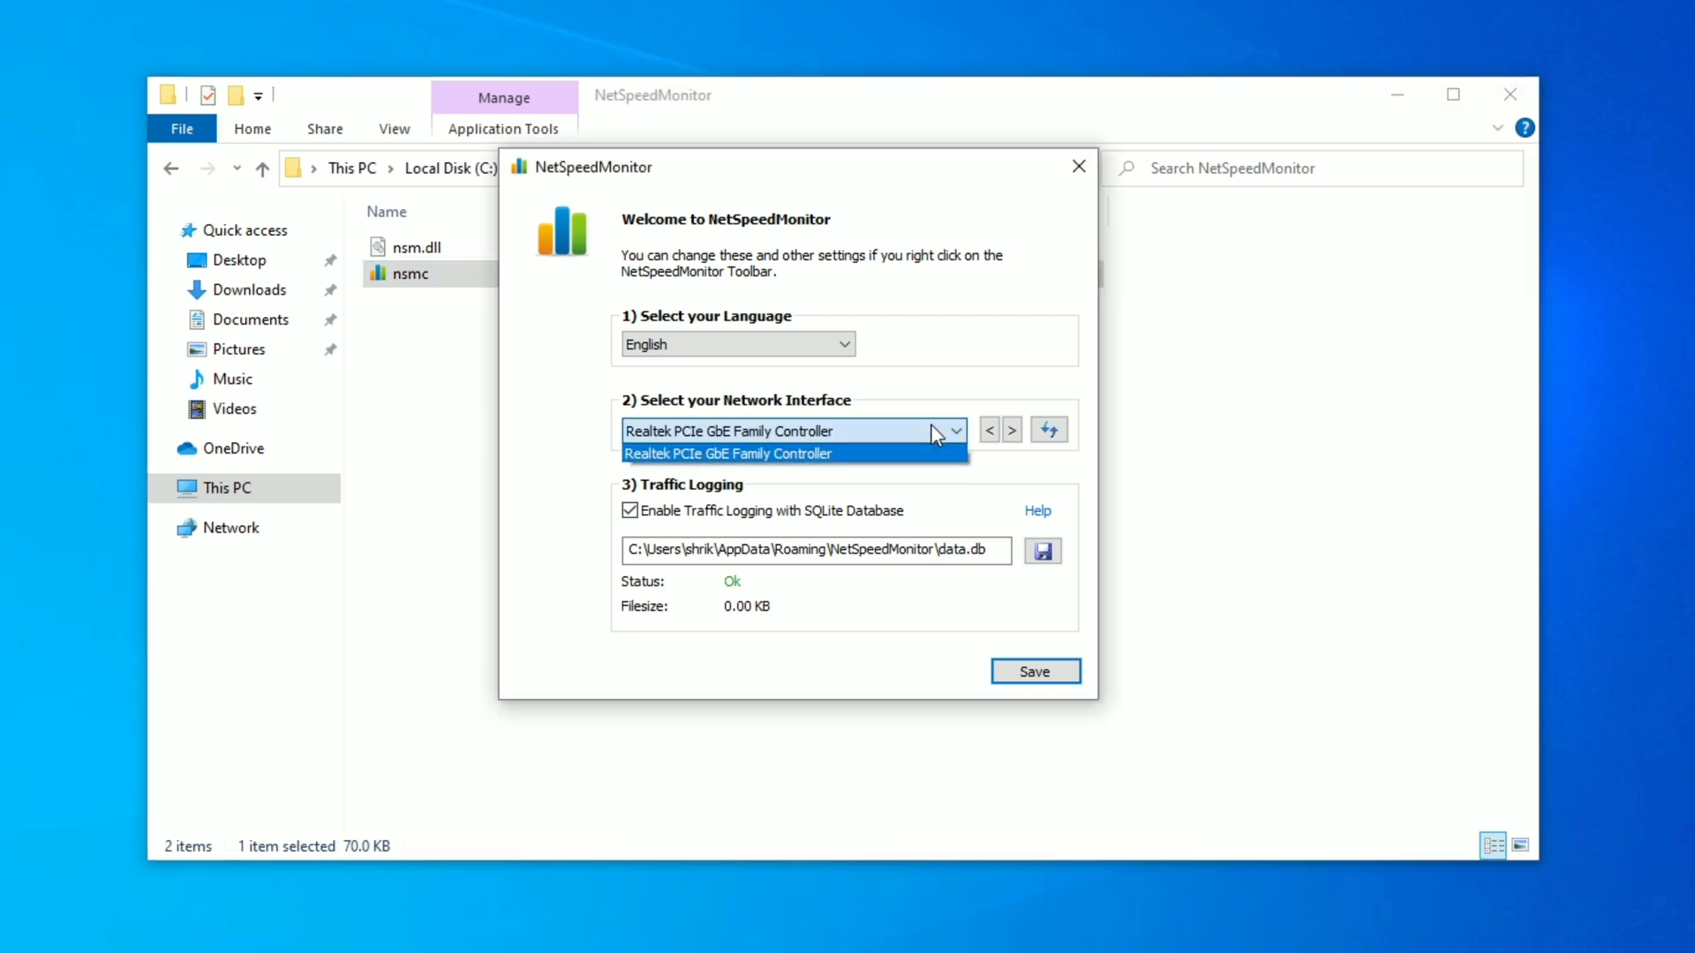
click(932, 429)
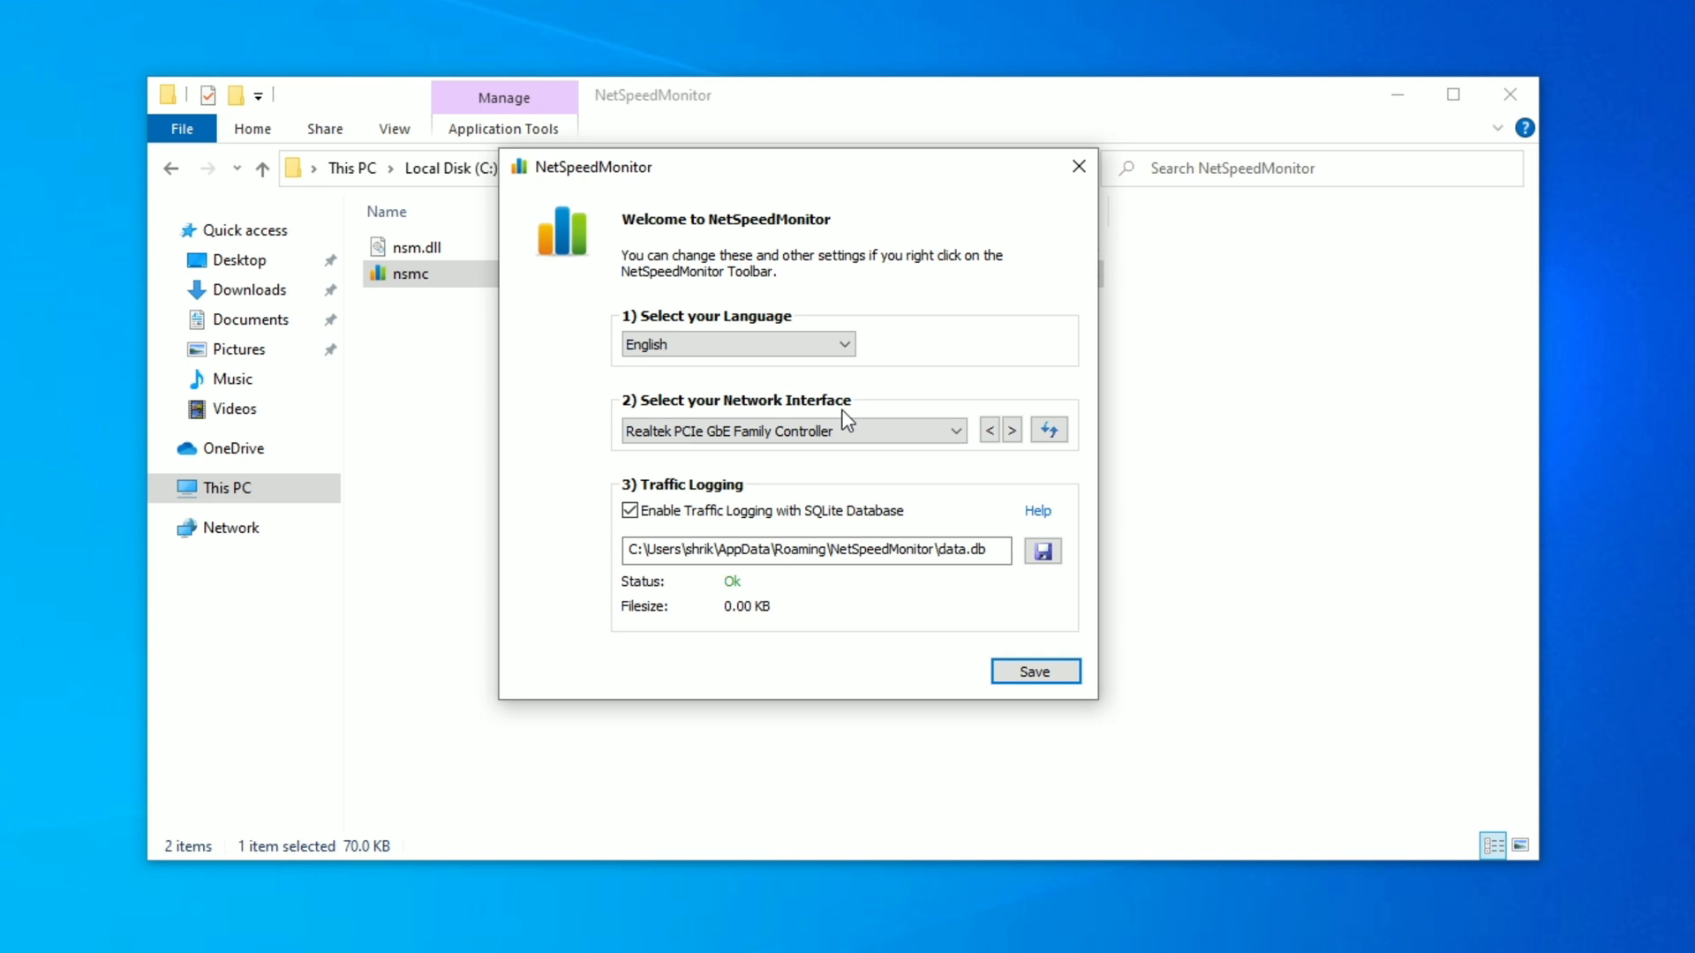
click(733, 349)
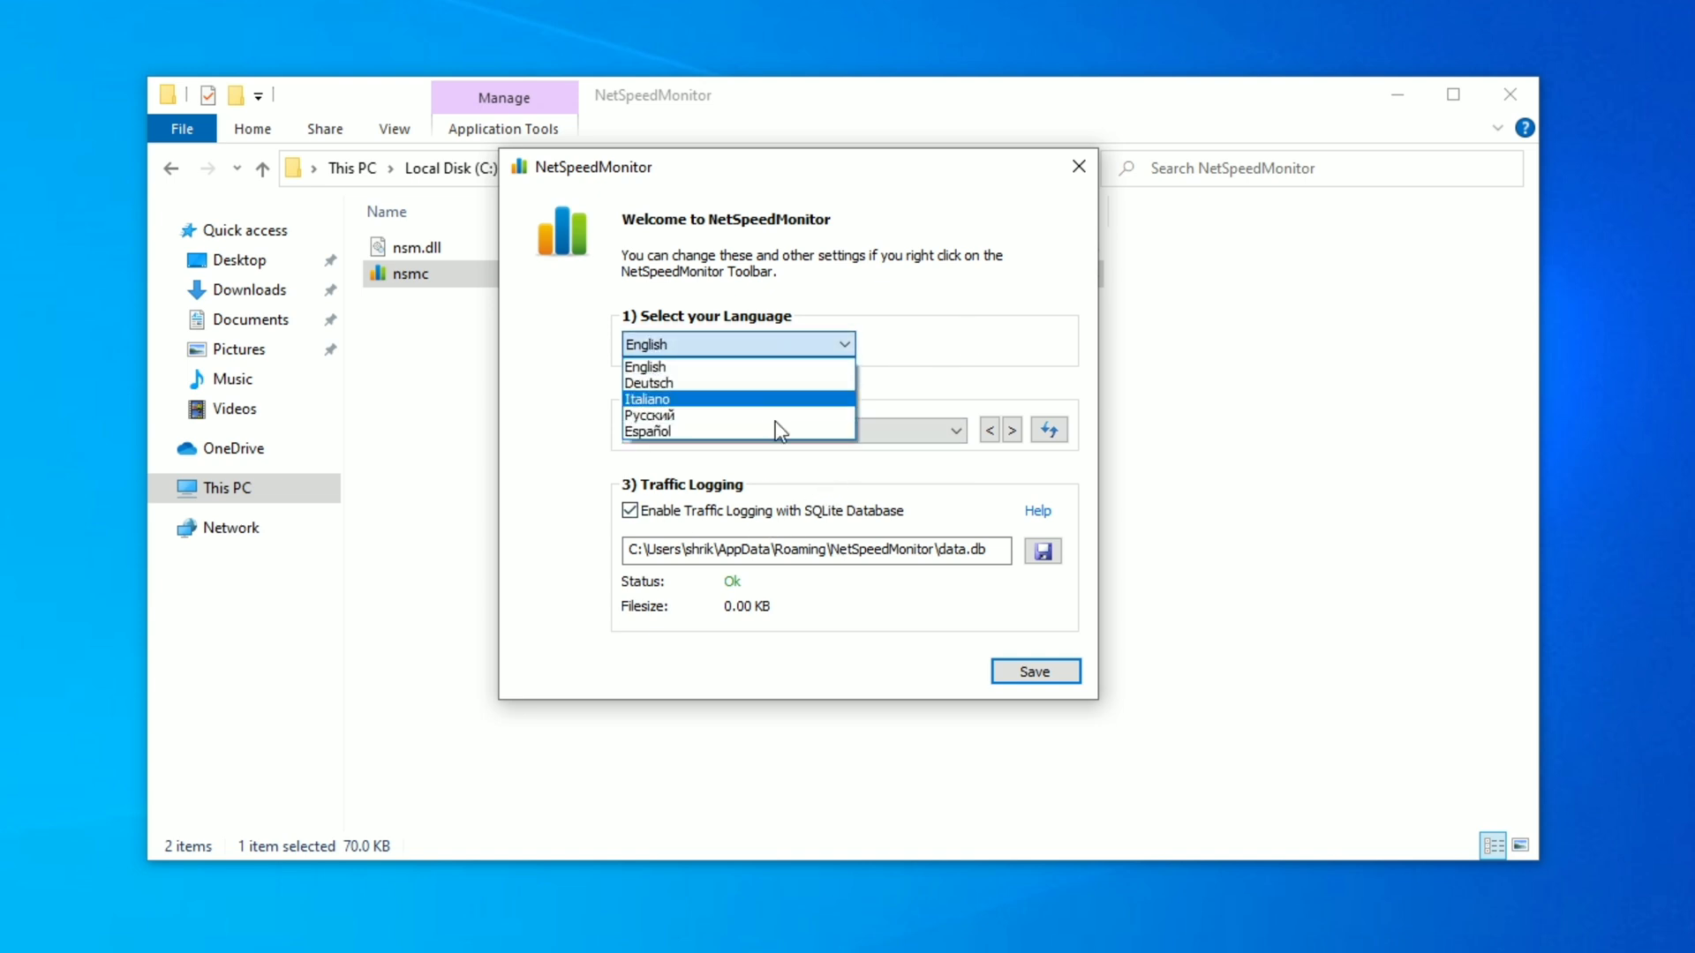
click(998, 333)
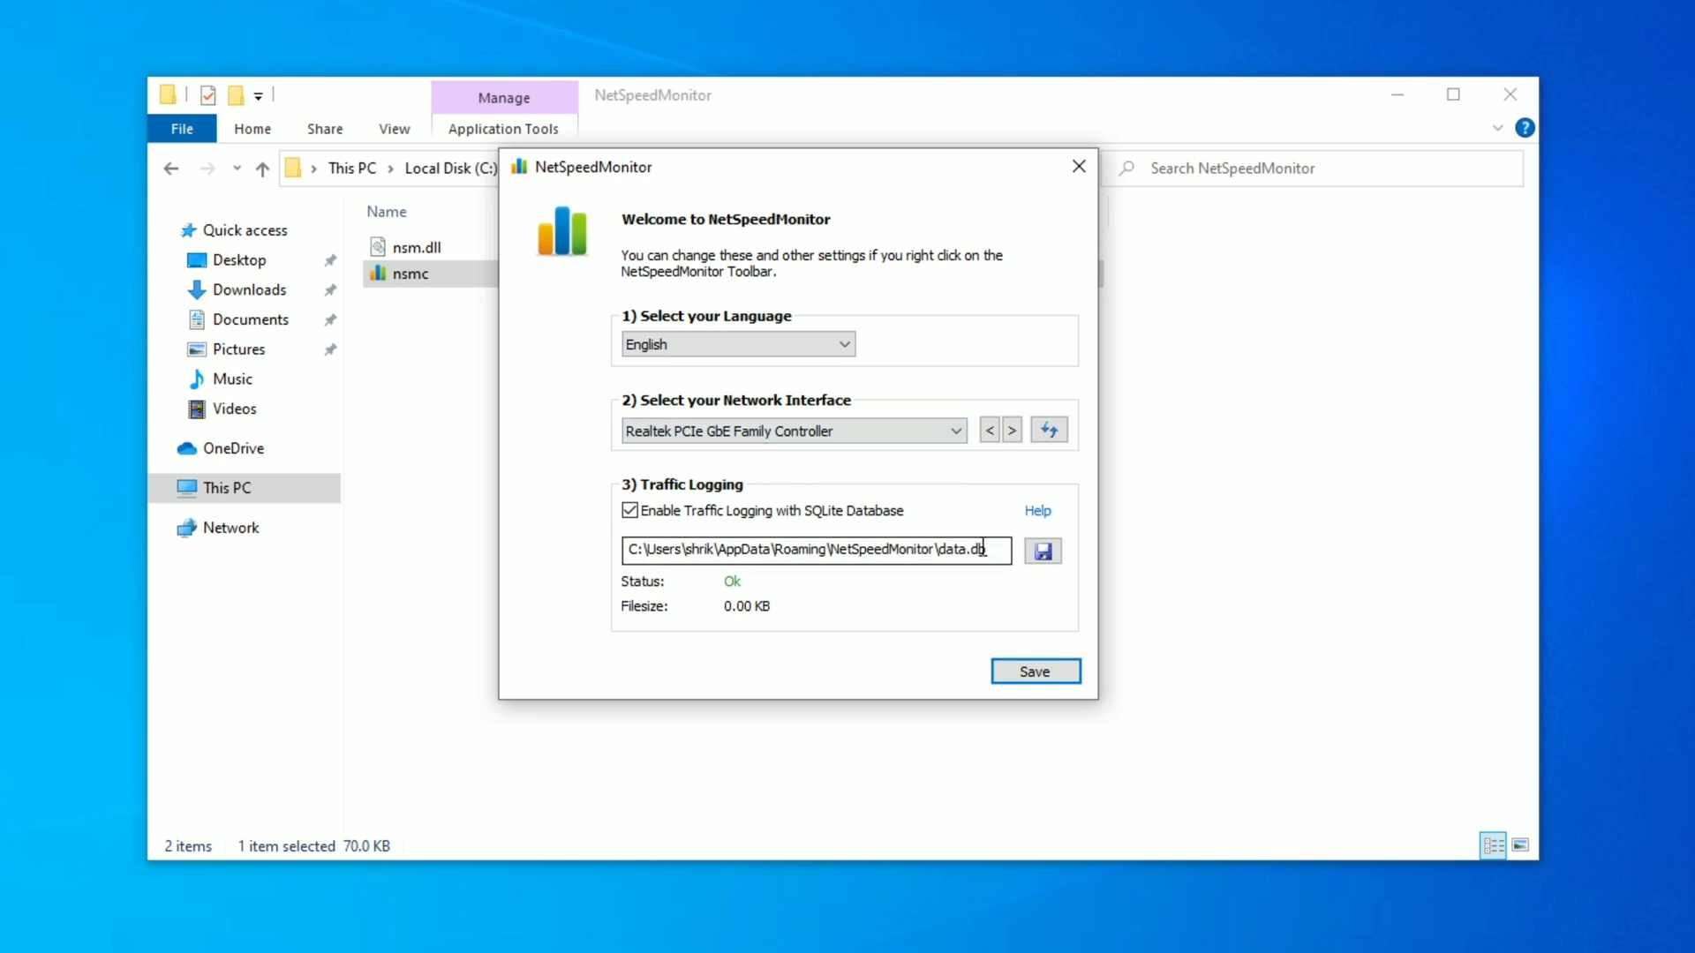
click(1034, 671)
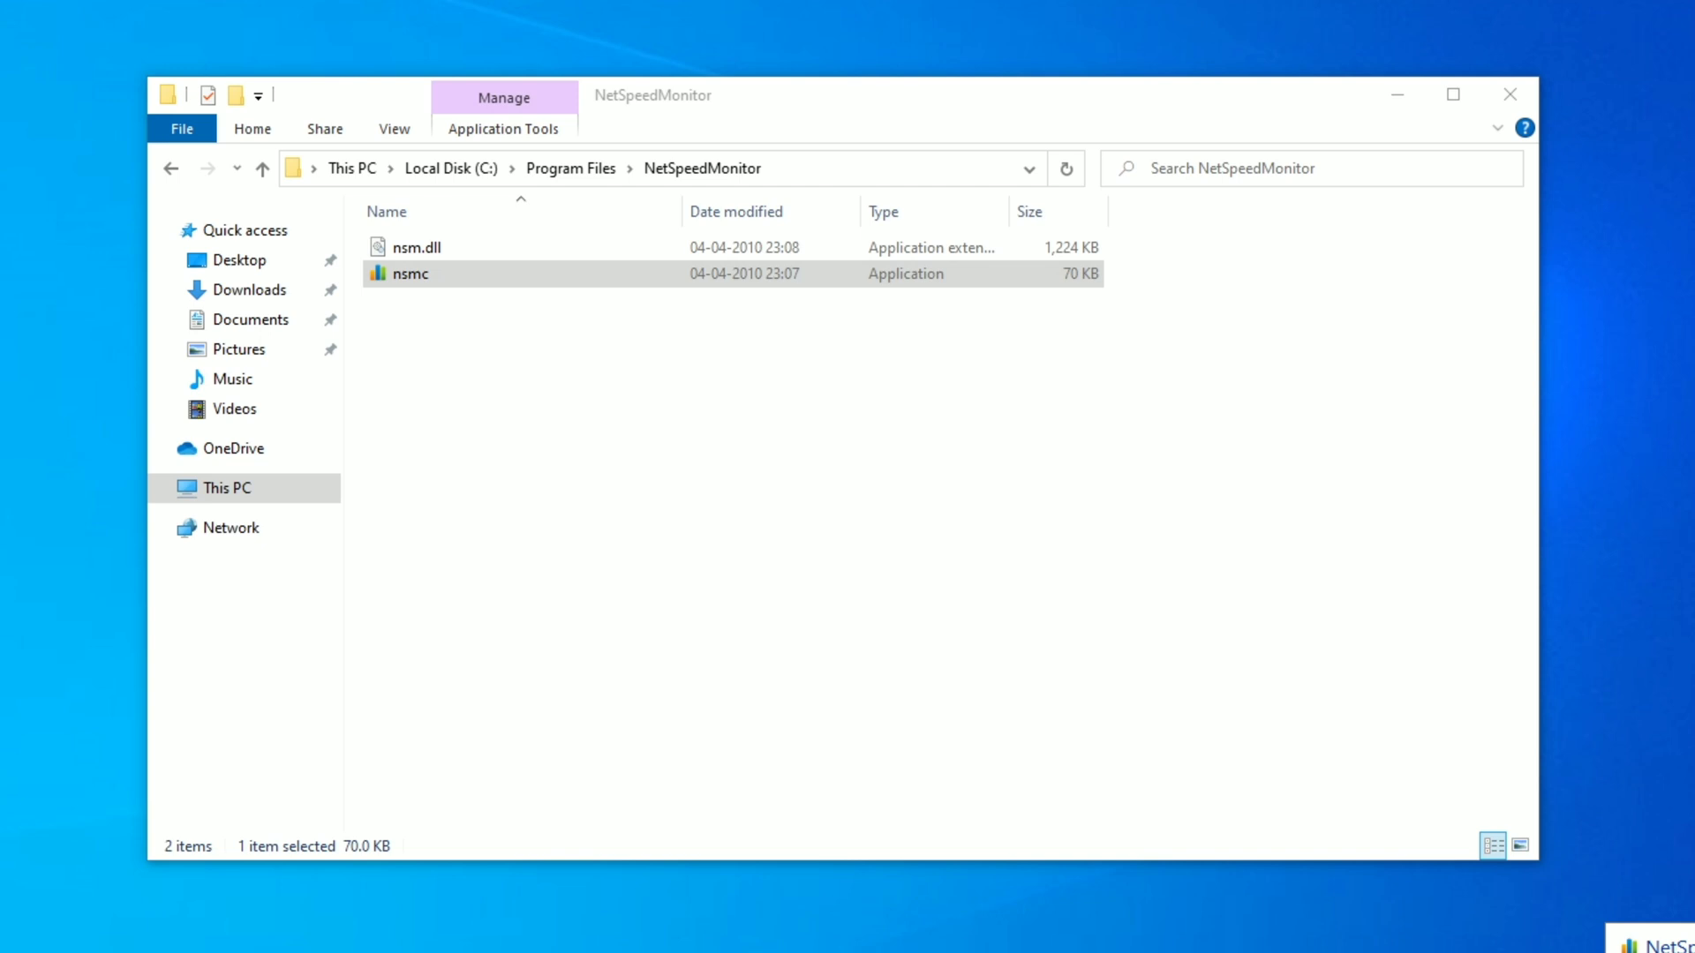
Step: Minimize File Explorer to reveal NetSpeedMonitor's upload and download readout on the taskbar
click(1398, 94)
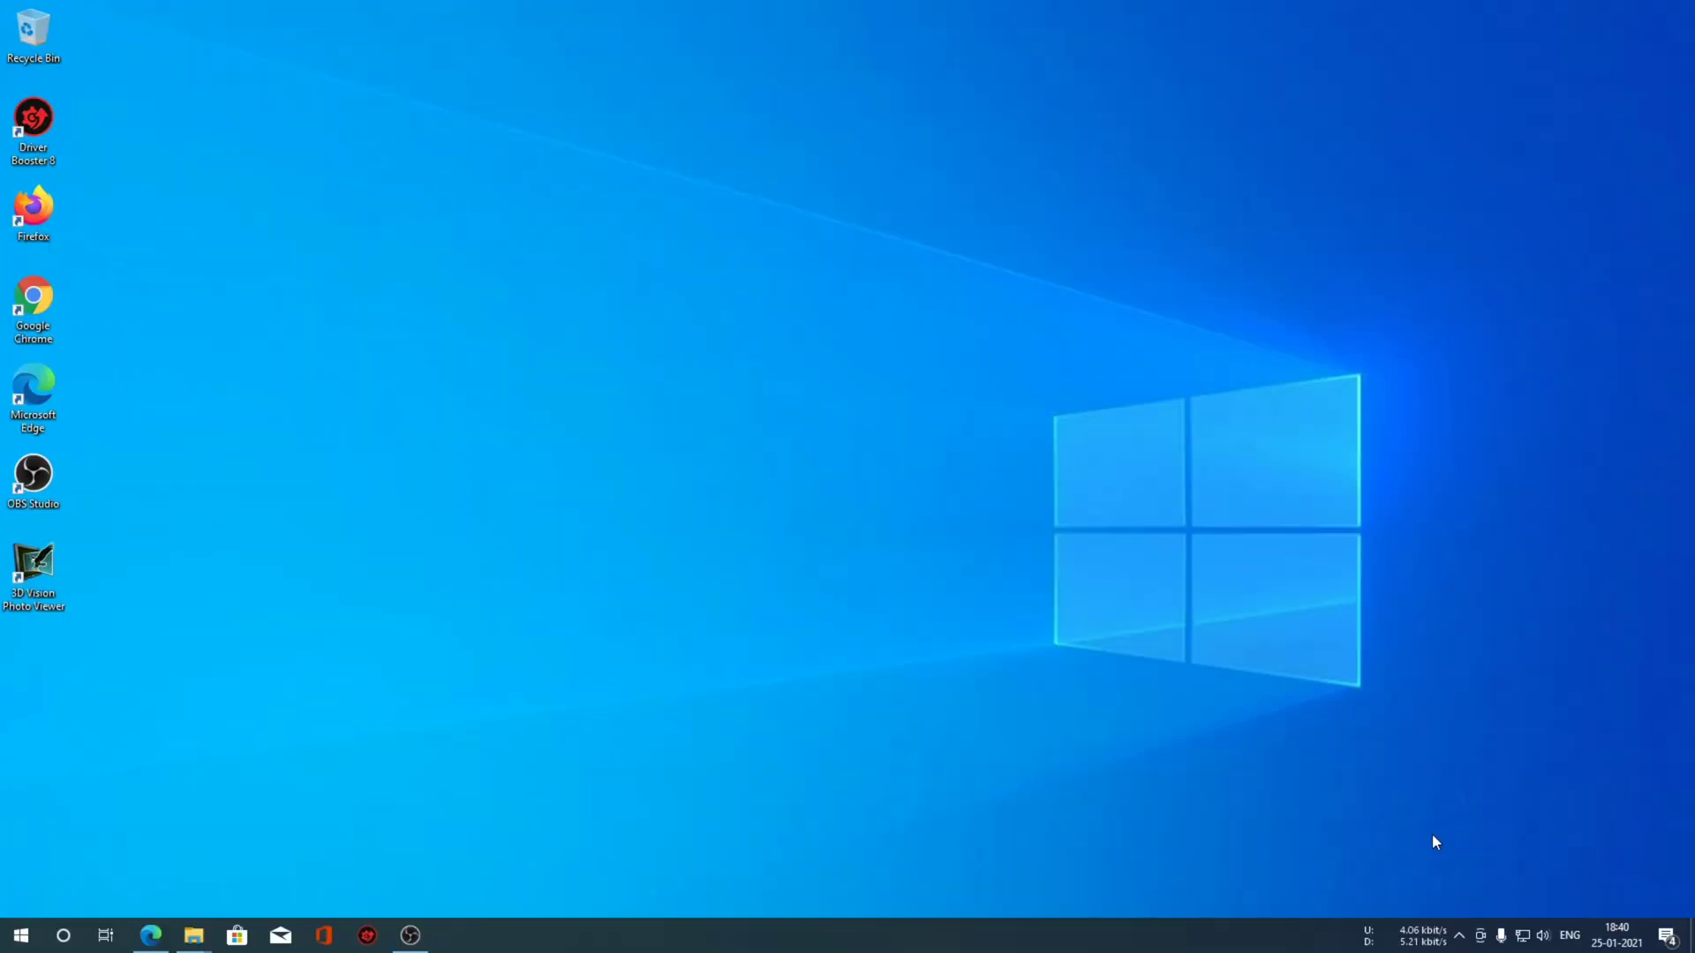
mouse_move(1428, 936)
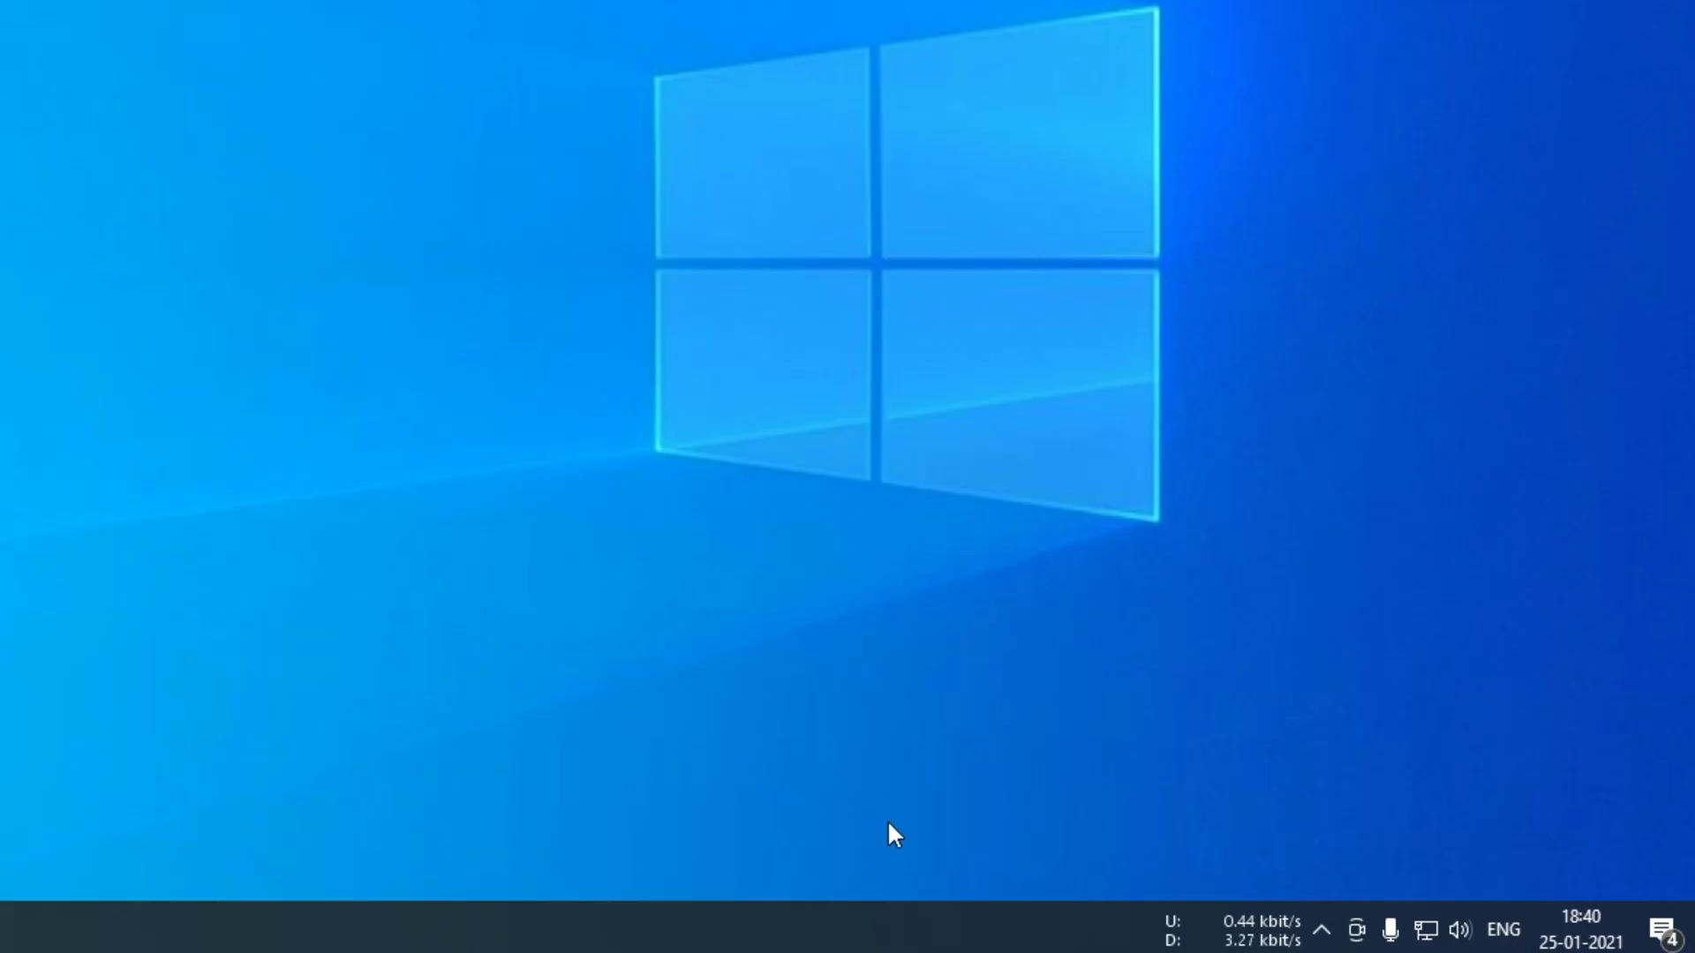
Step: Change the taskbar readout's bitrate unit to MB/s in NetSpeedMonitor's Configuration and apply it
right_click(1253, 925)
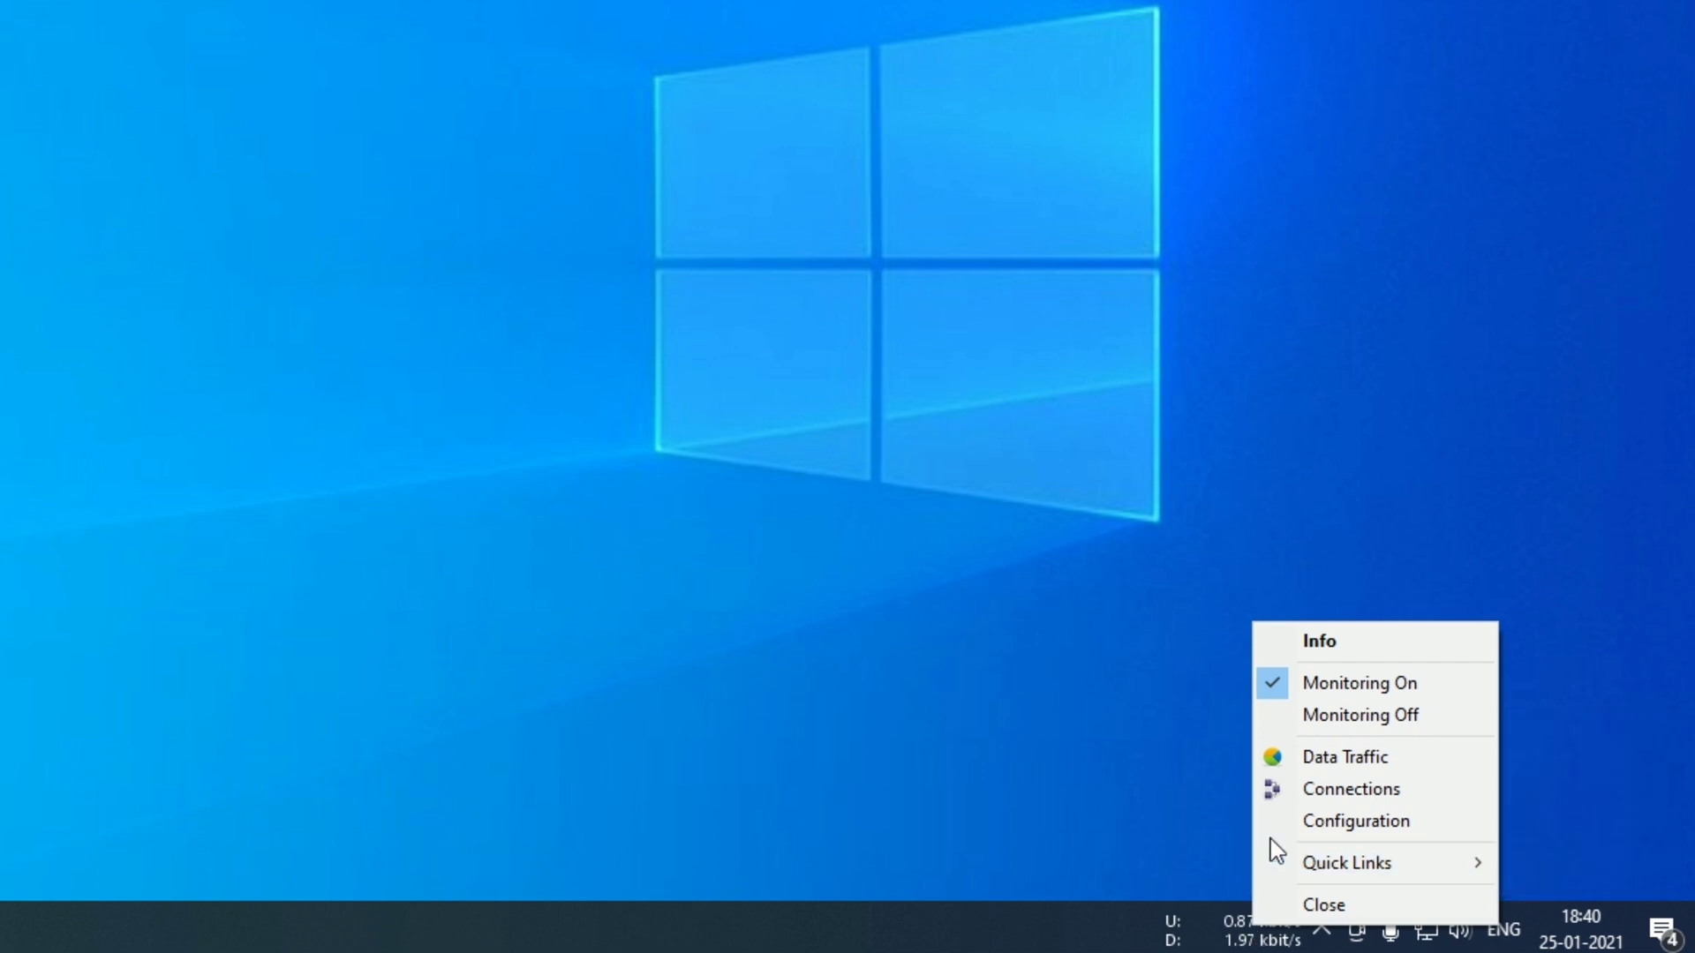
click(1330, 823)
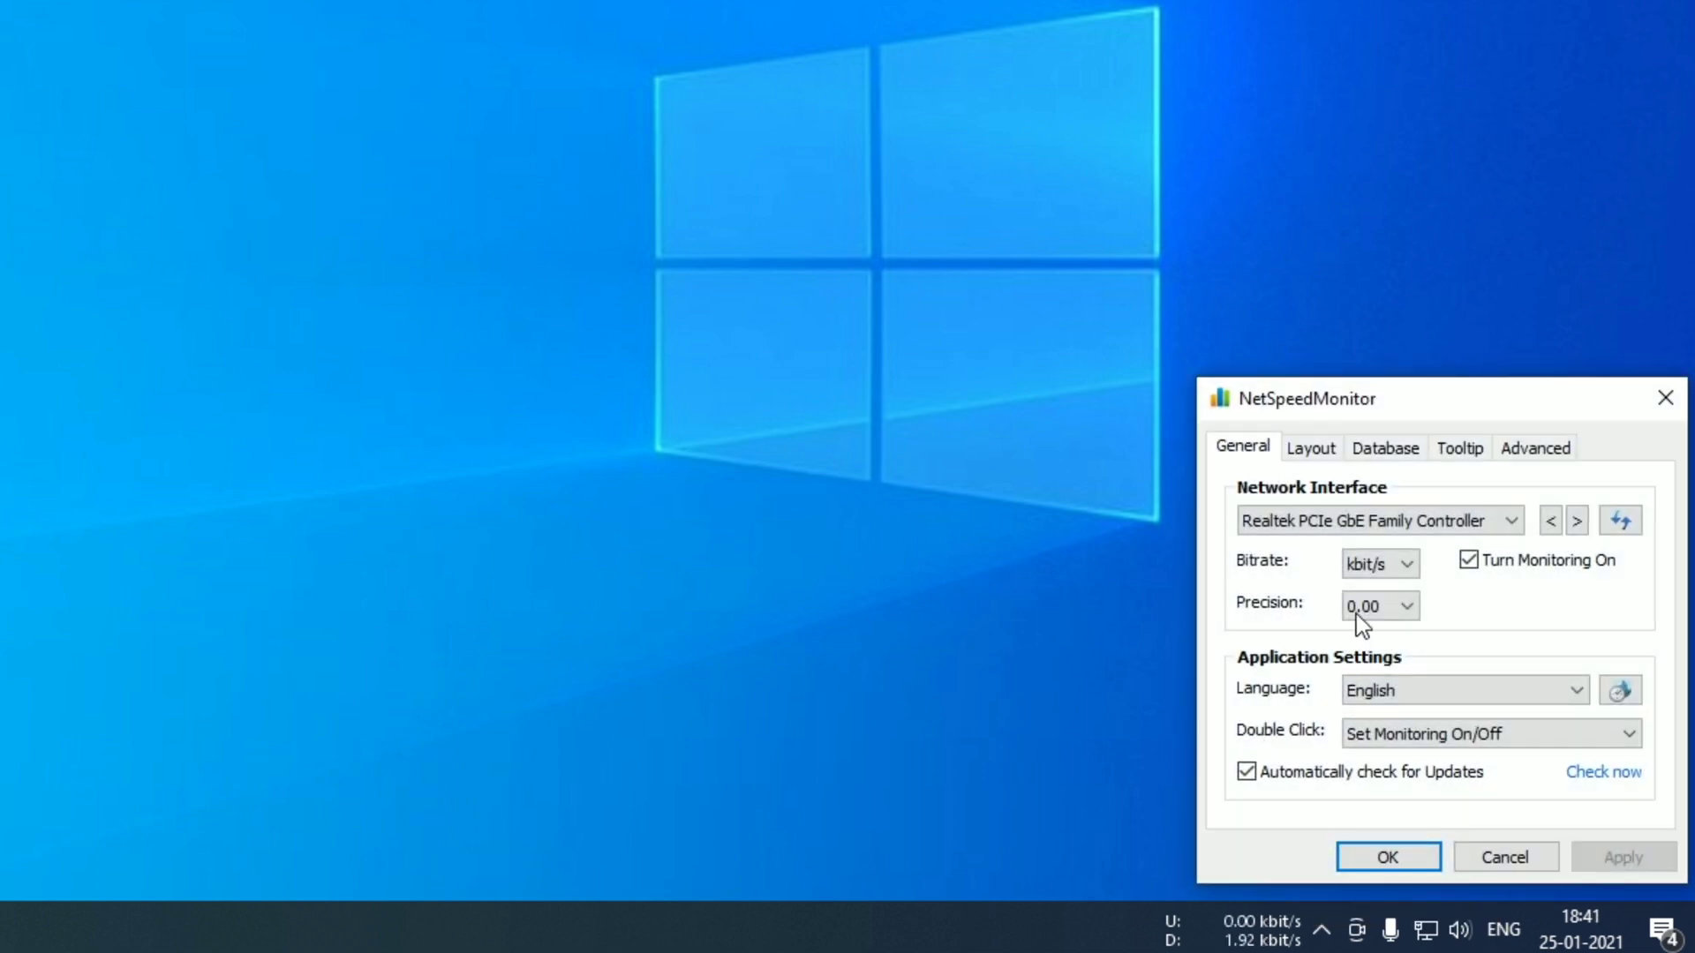
click(1403, 578)
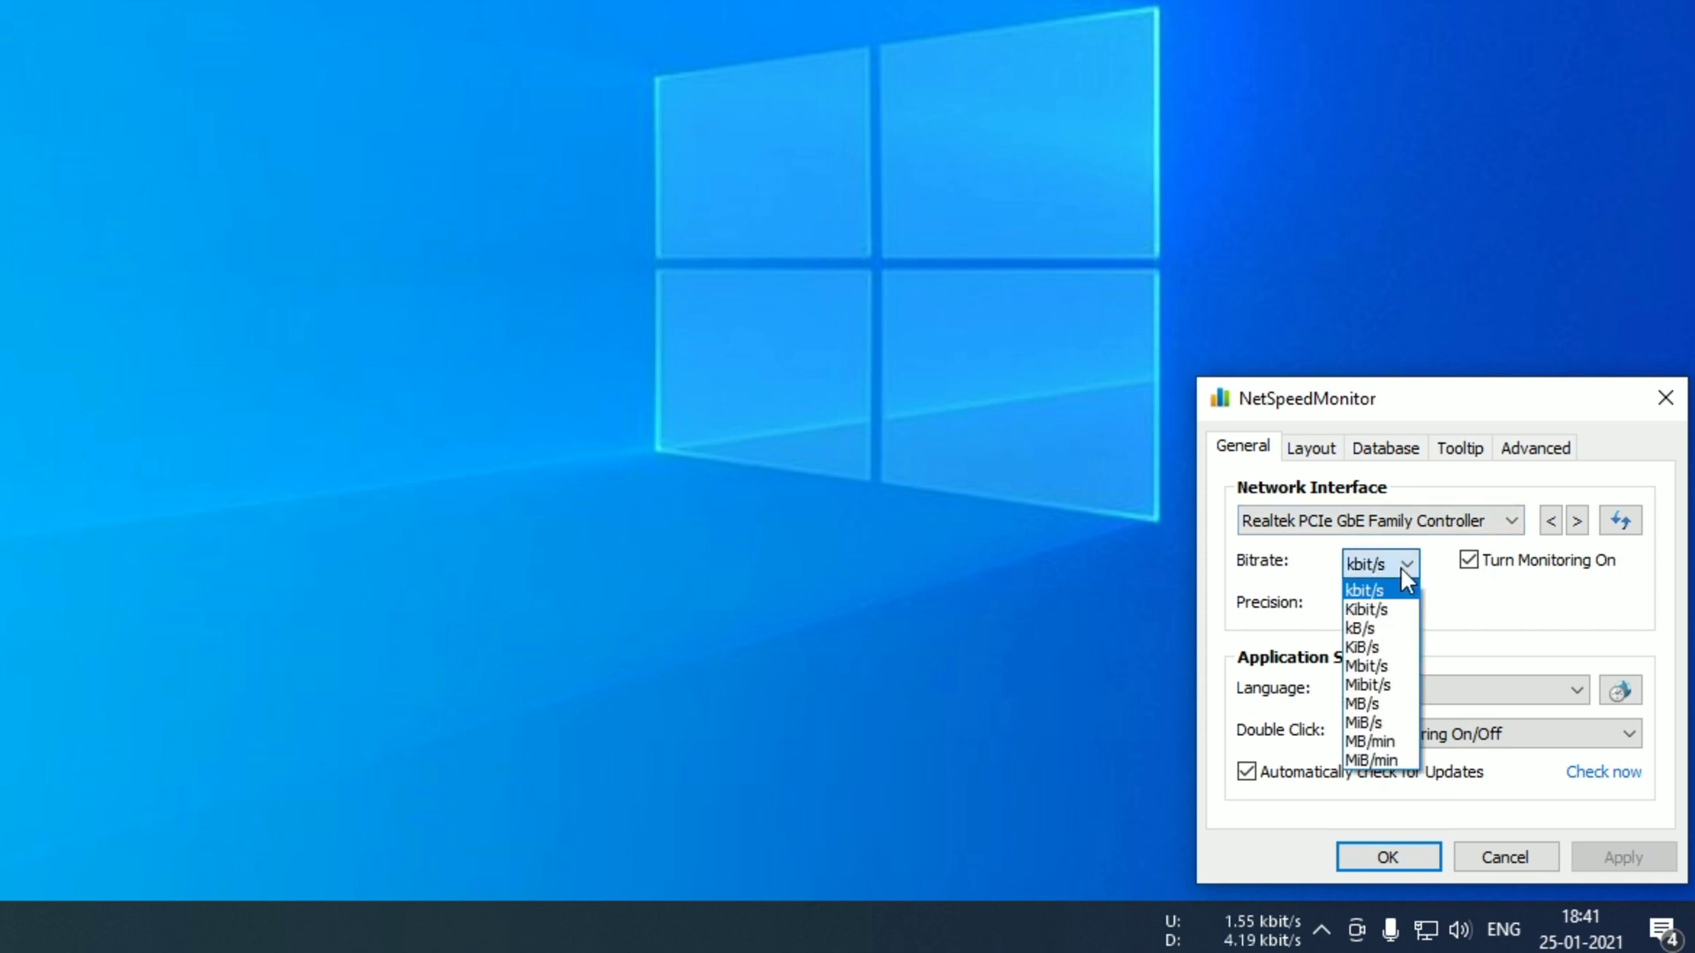
click(1378, 703)
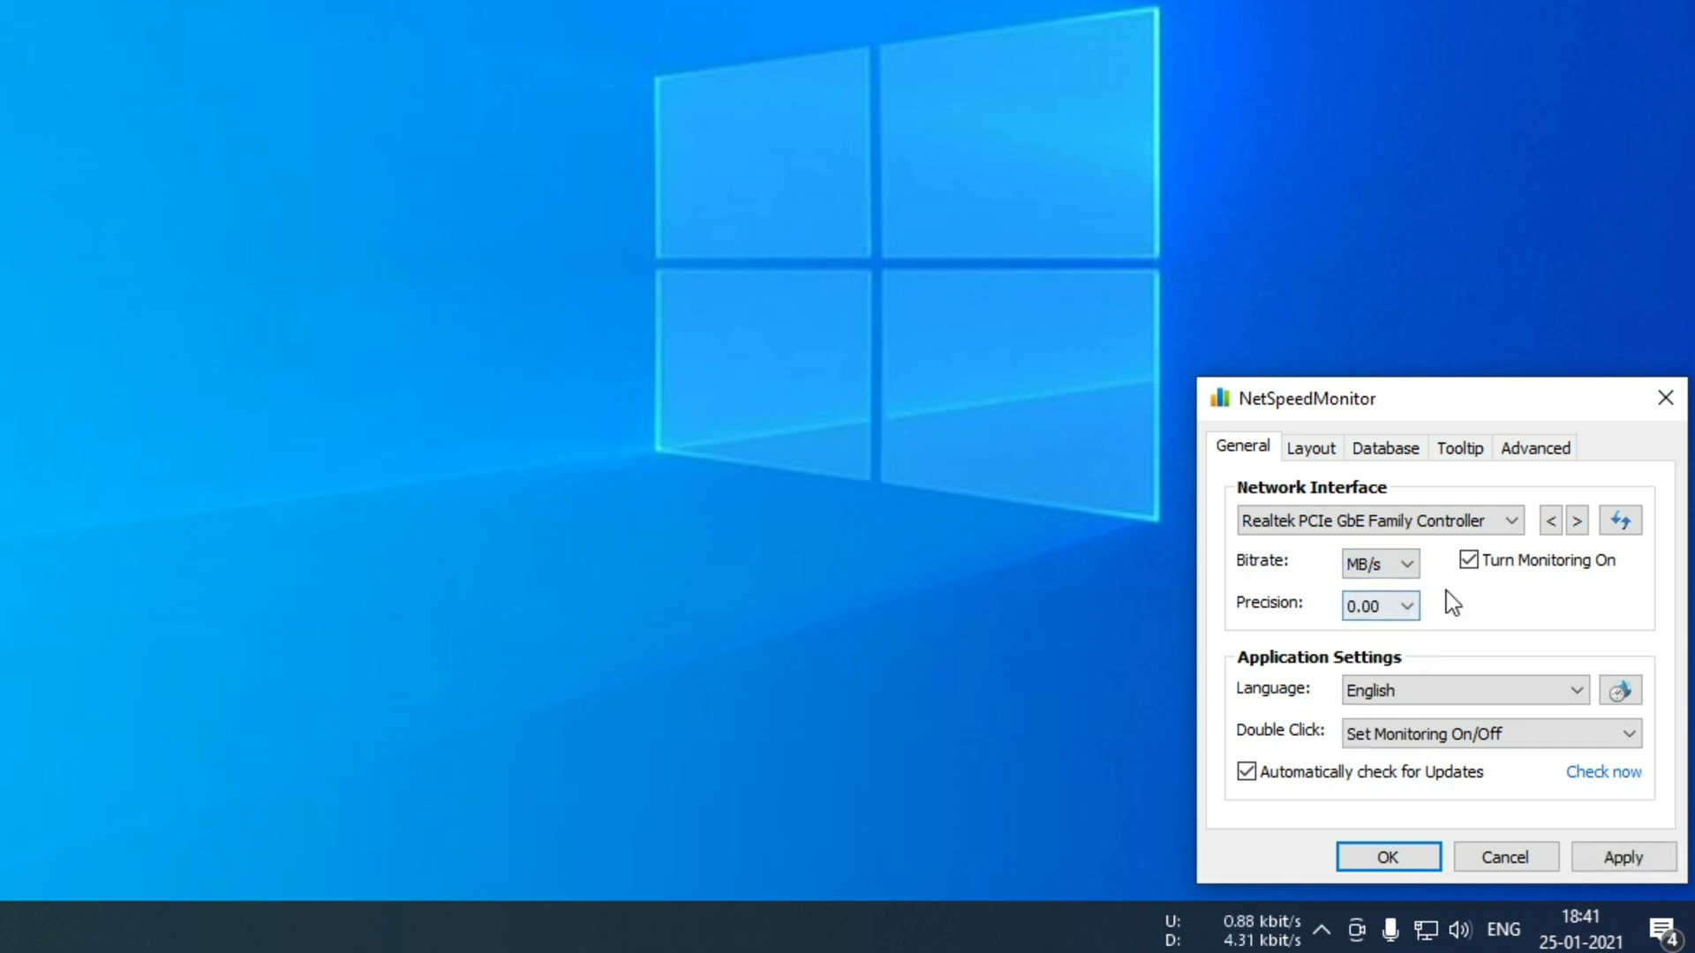
click(1603, 855)
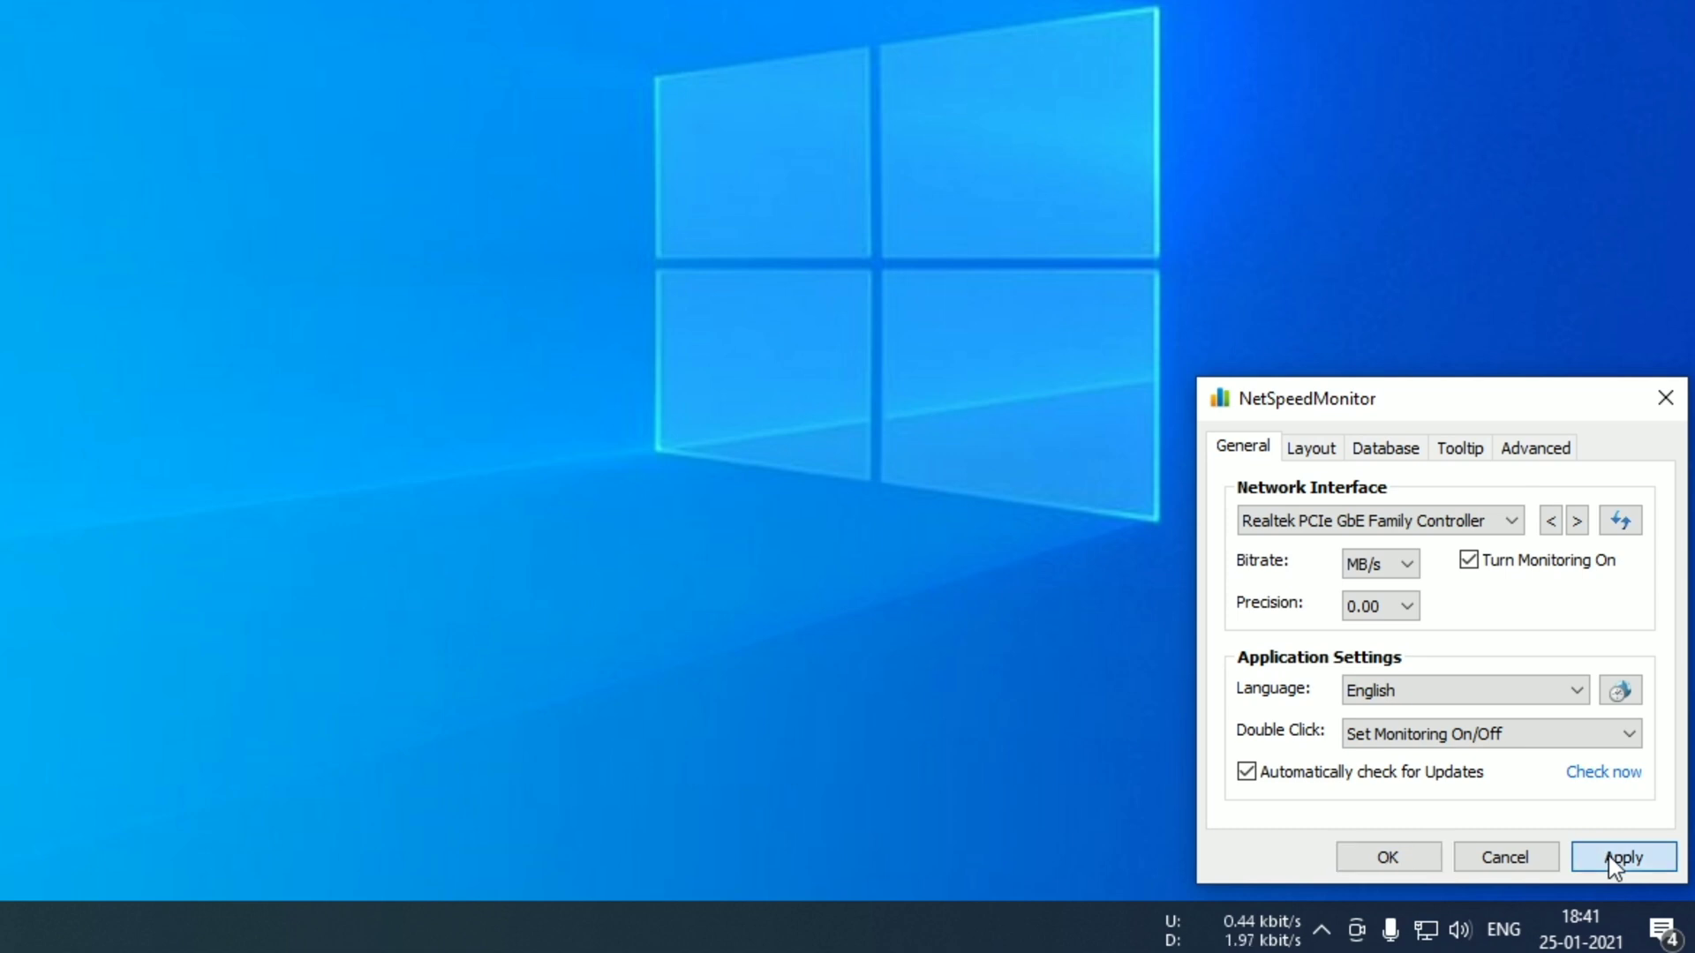
key(Return)
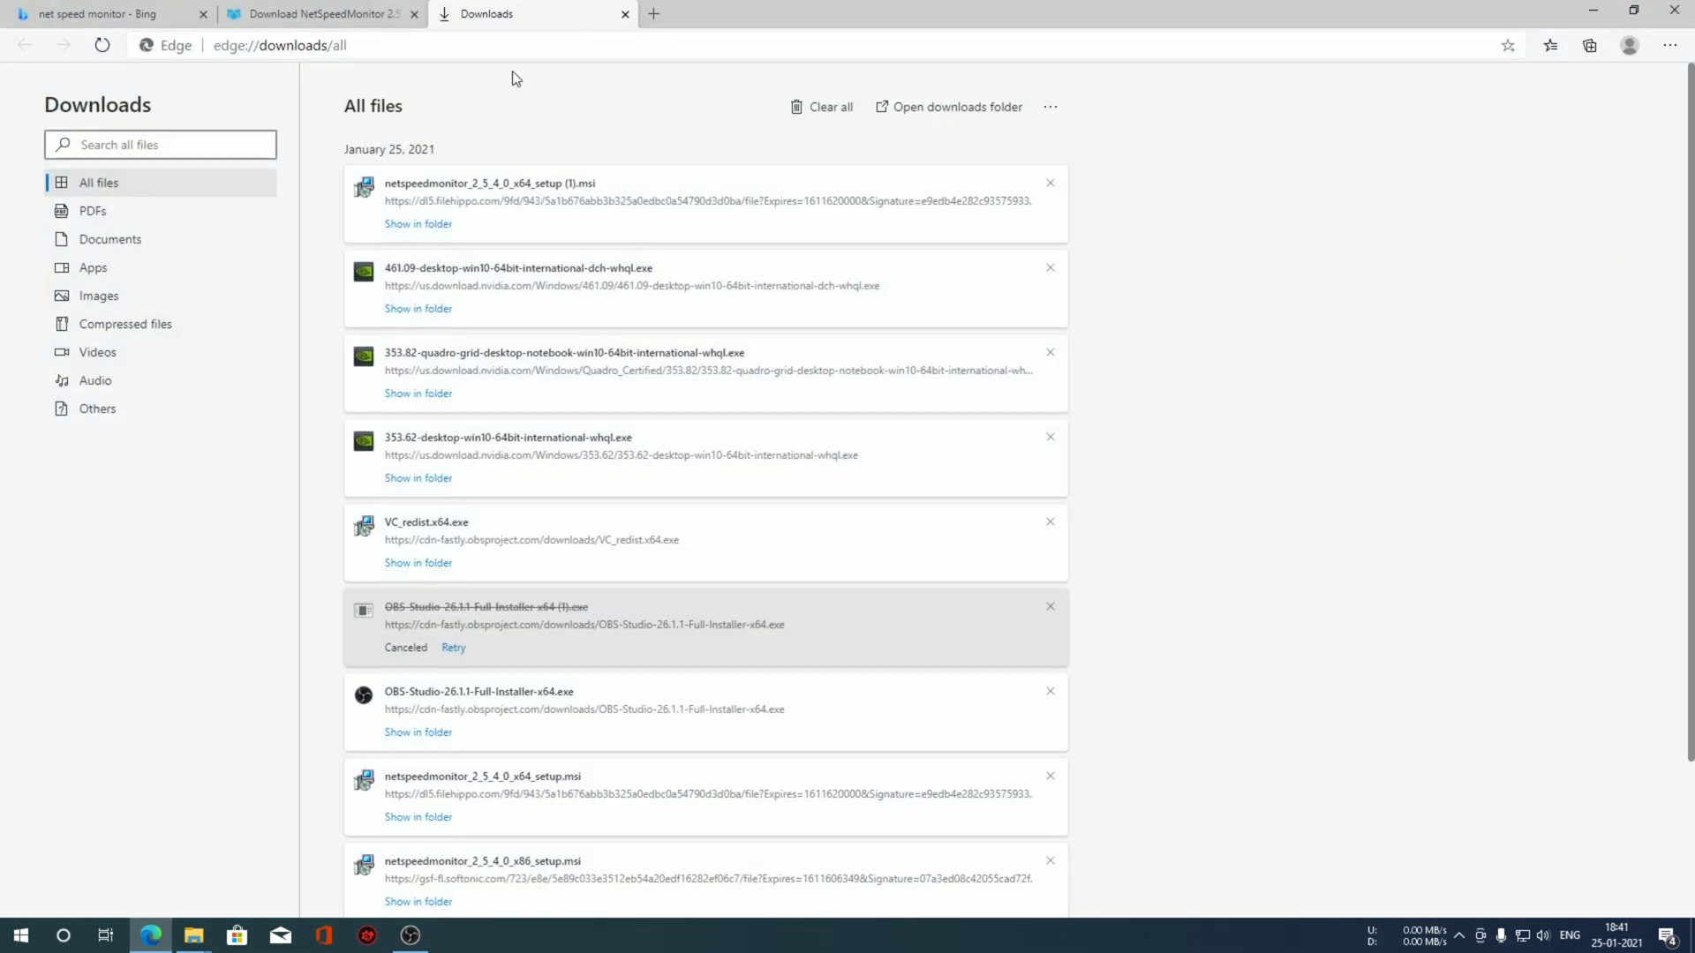
Step: Go to youtube.com in Edge's address bar
click(509, 47)
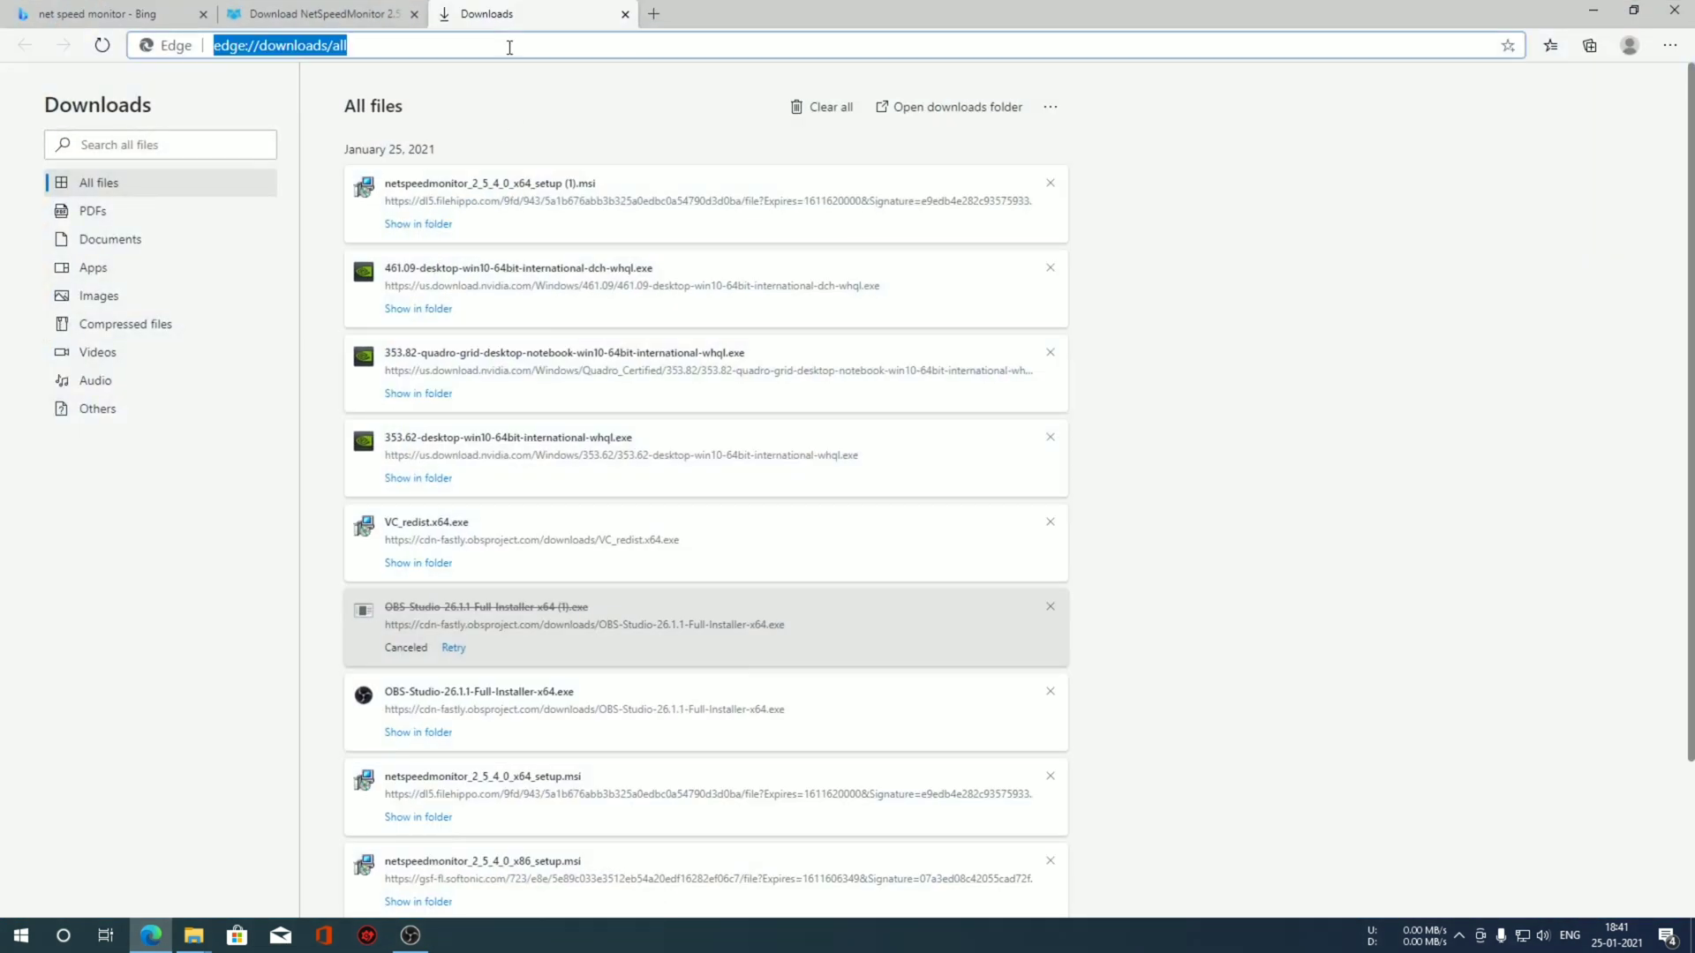
text(you)
text(tub)
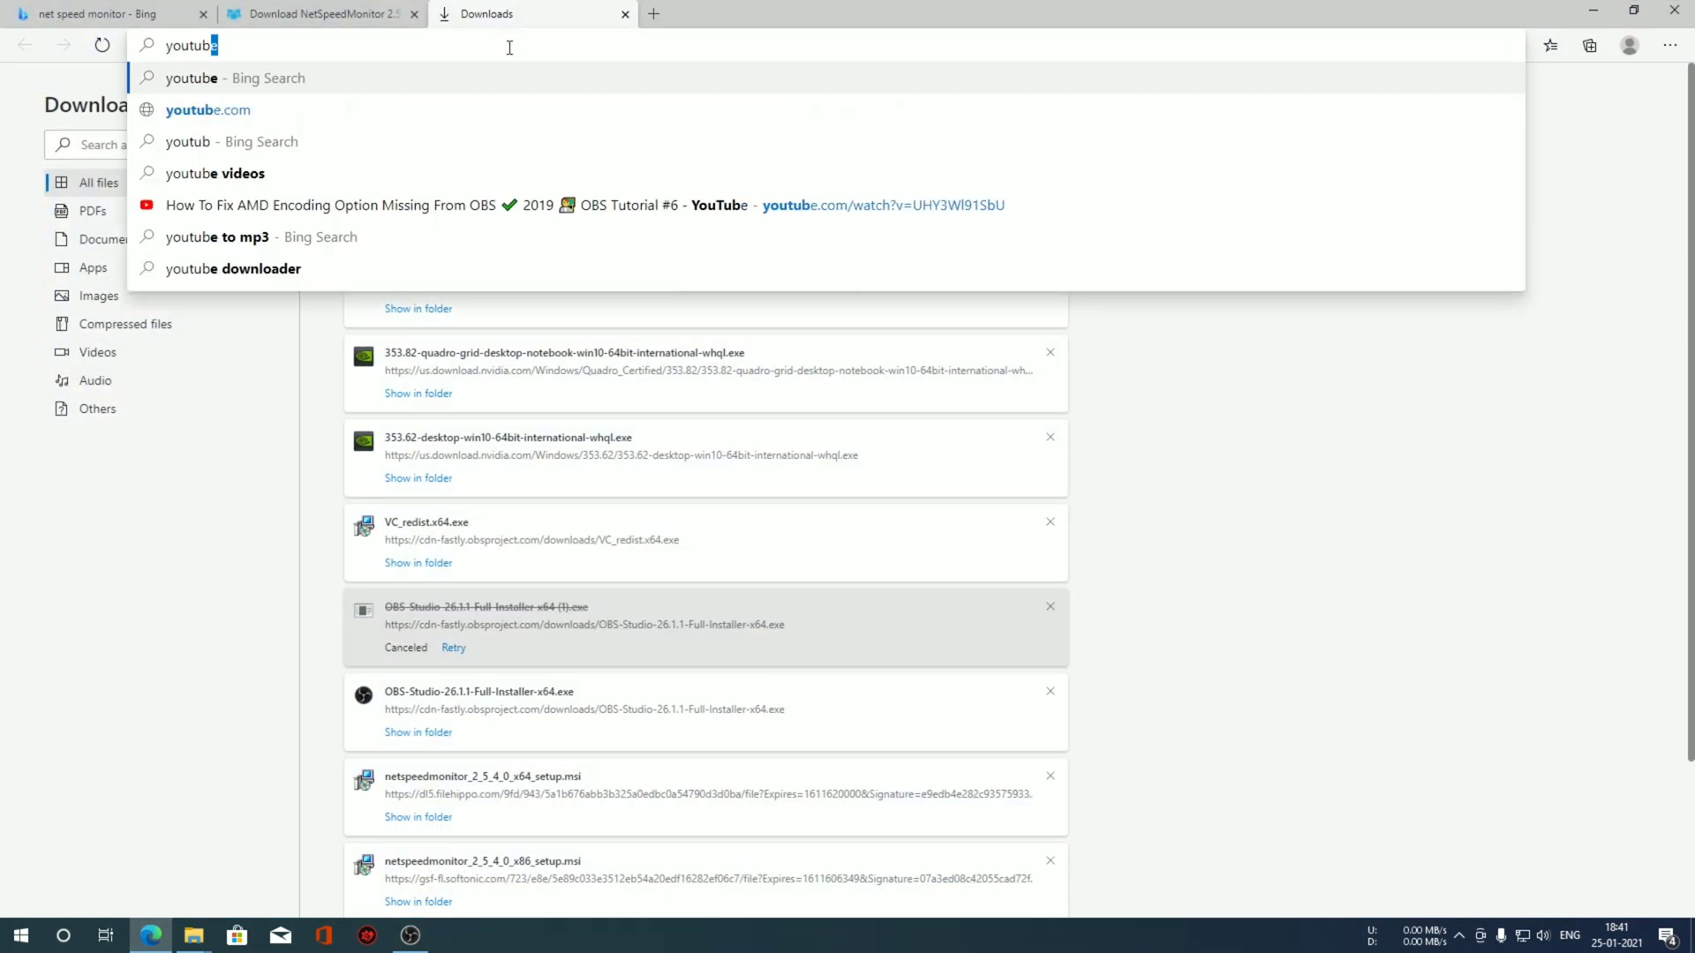
text(e.com)
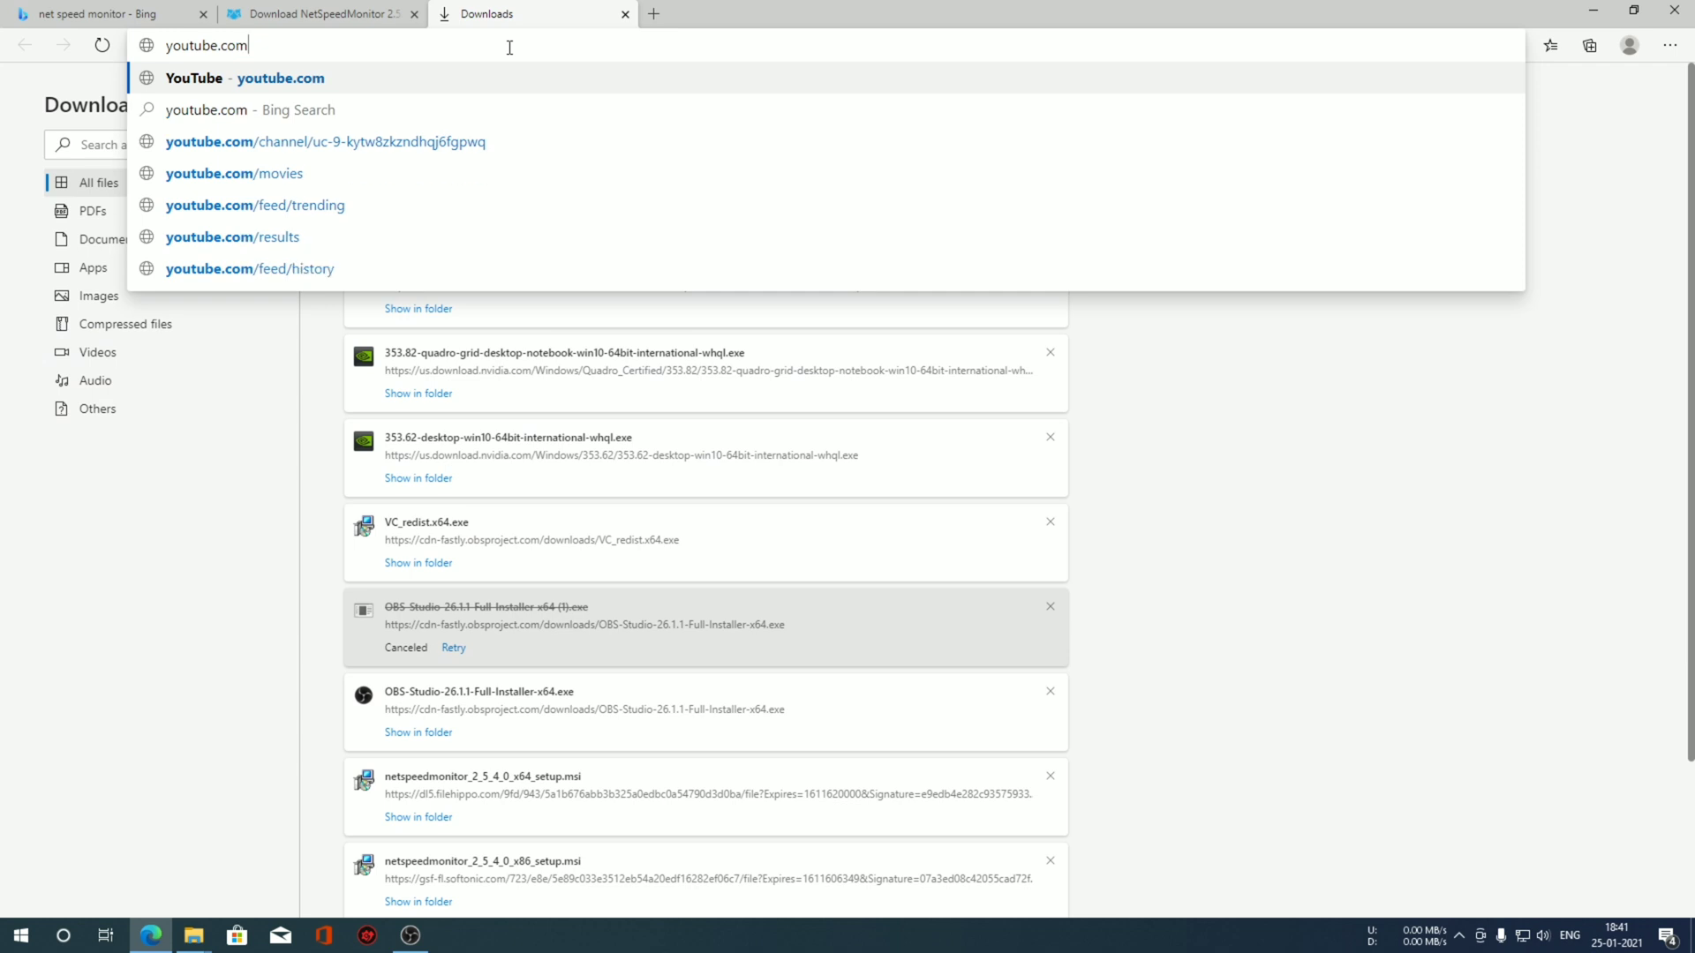
key(Return)
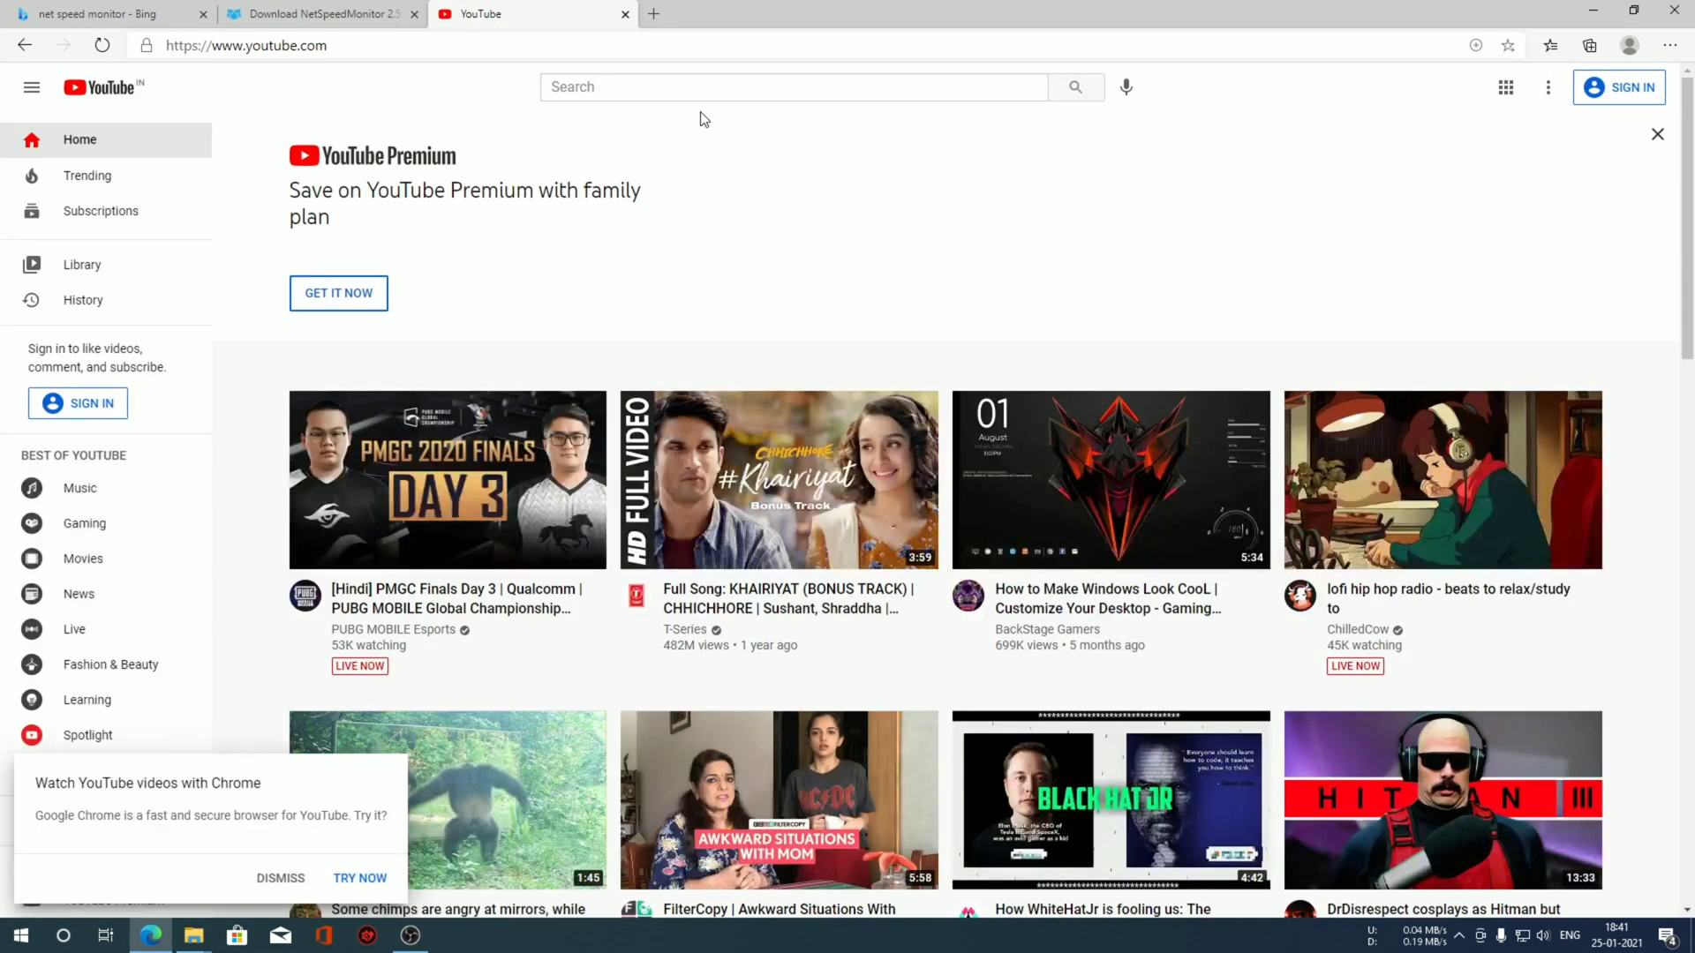
Step: Search YouTube for 'how to guys' and scroll through the results
click(732, 84)
text(how)
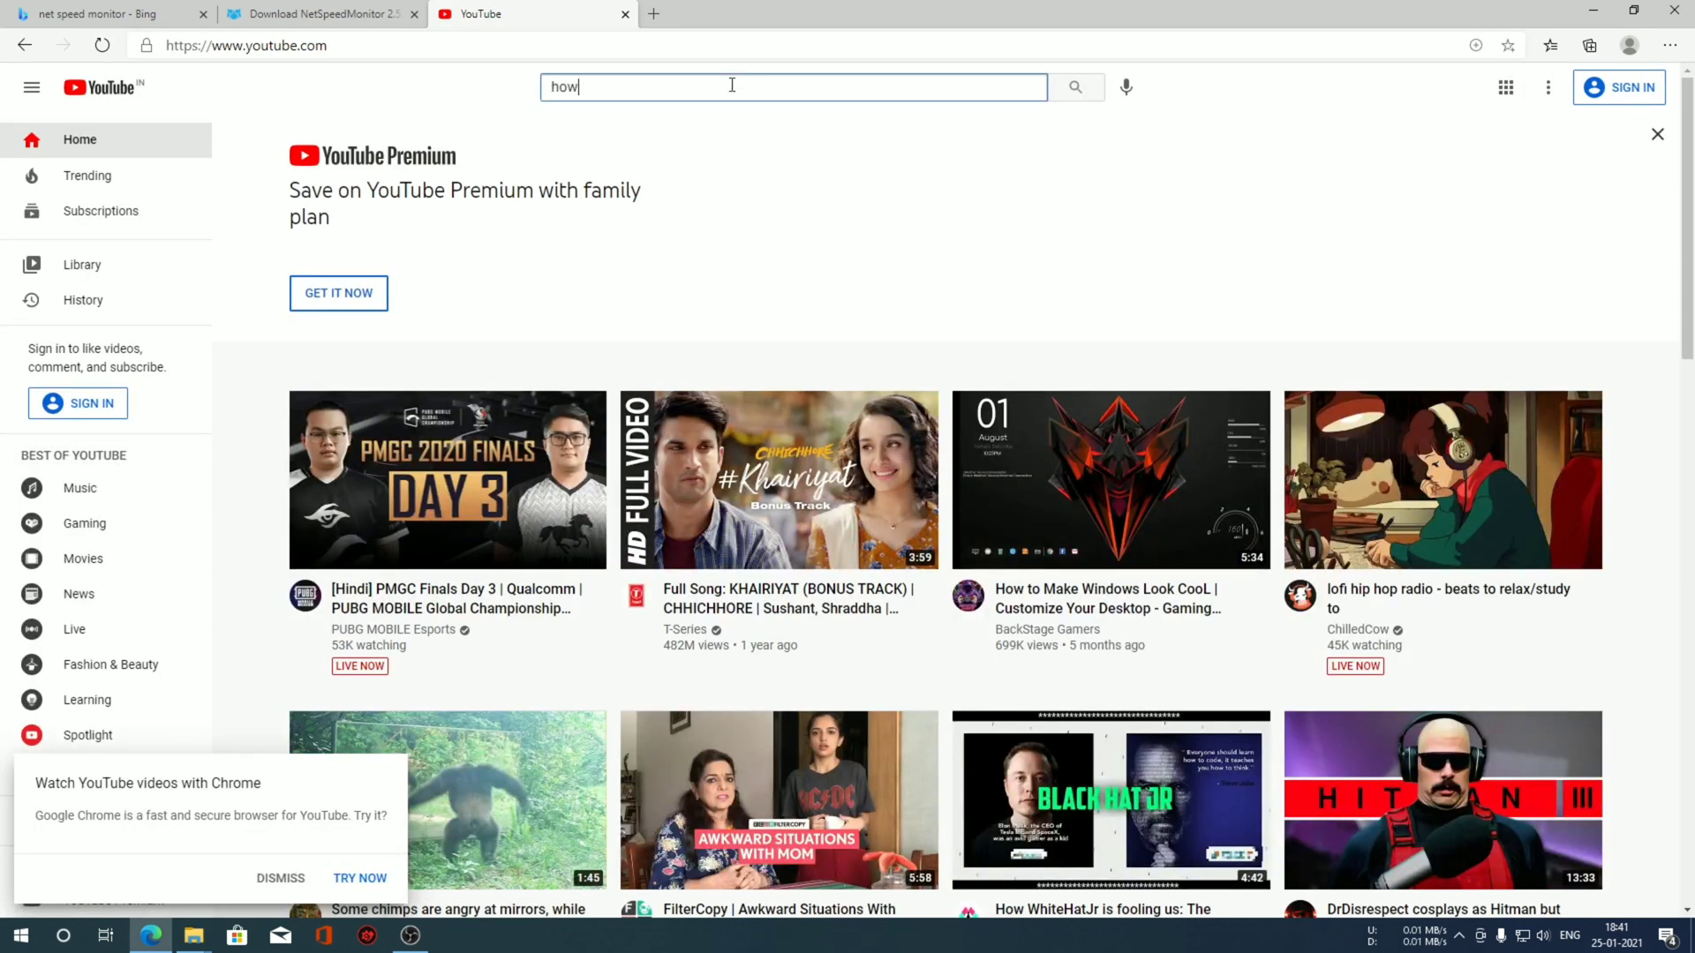
text( to guys)
key(Return)
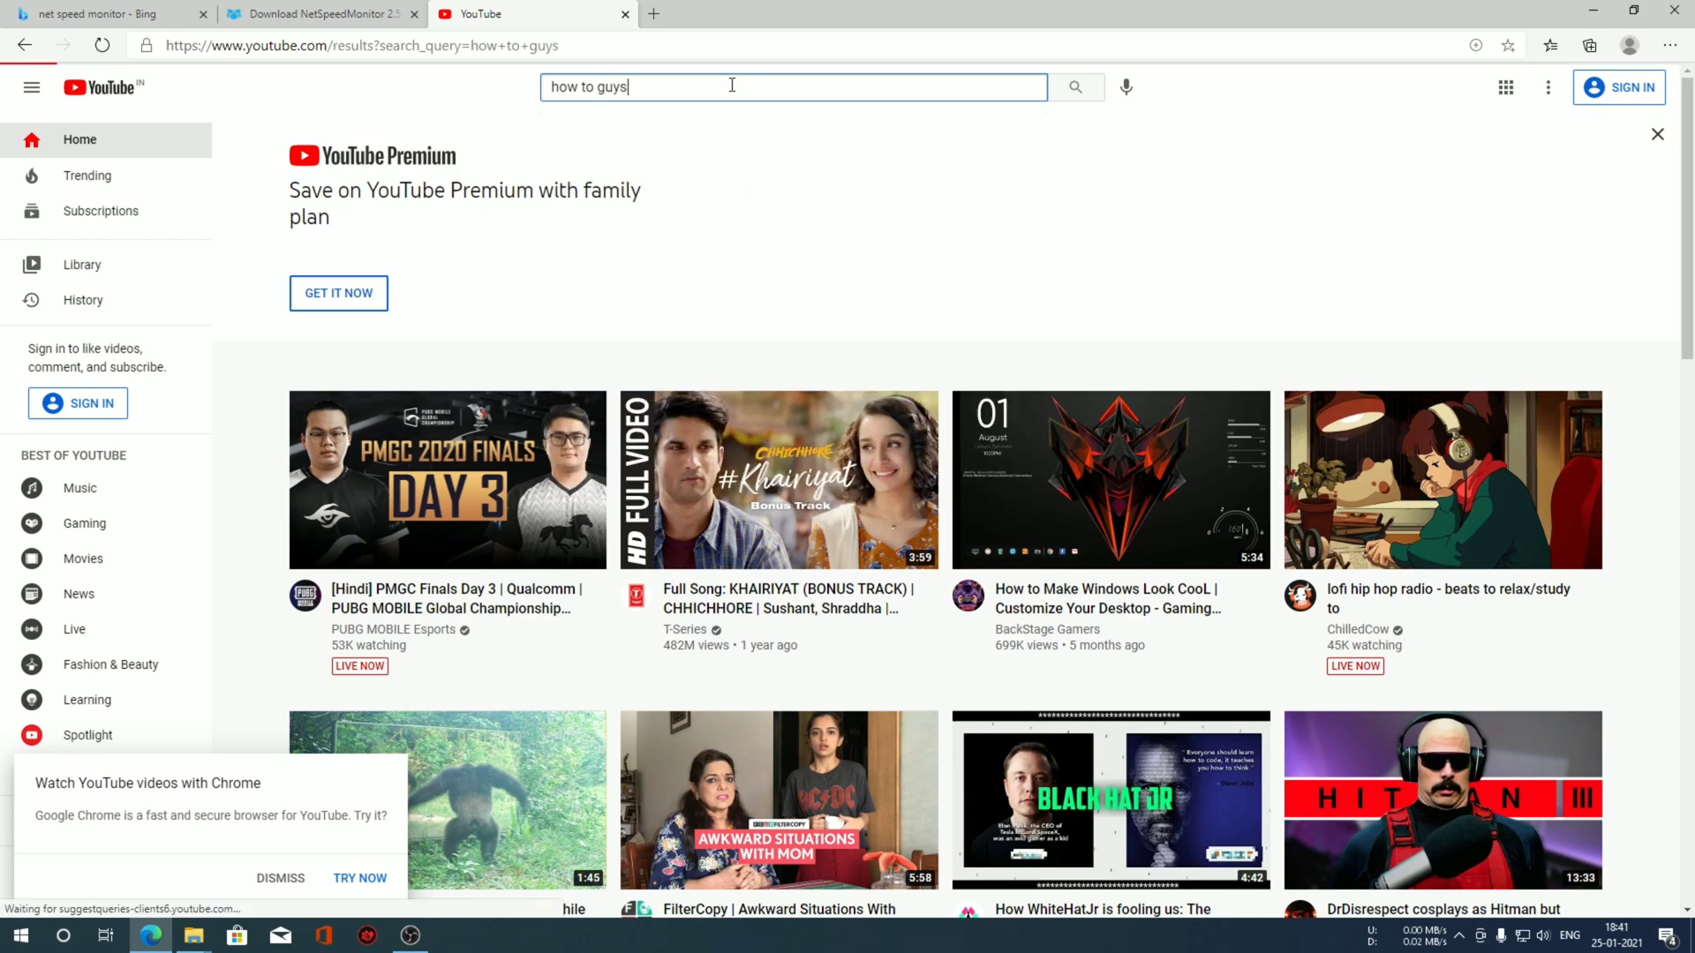
scroll(673, 340, down, 10)
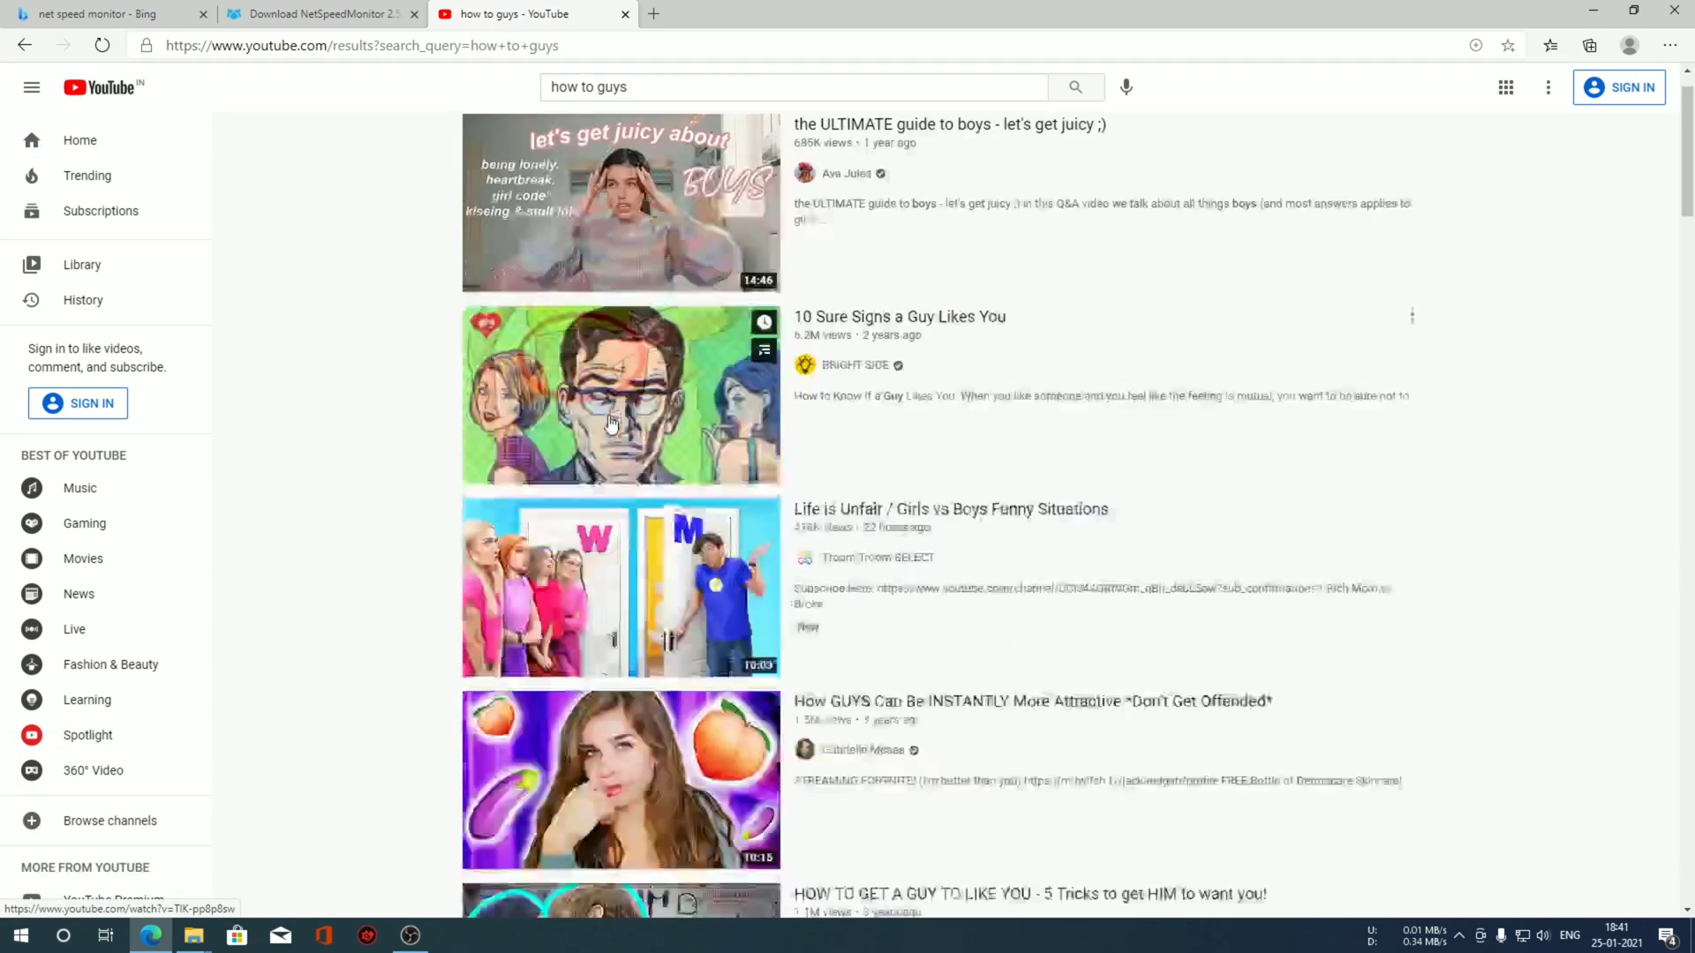
click(668, 85)
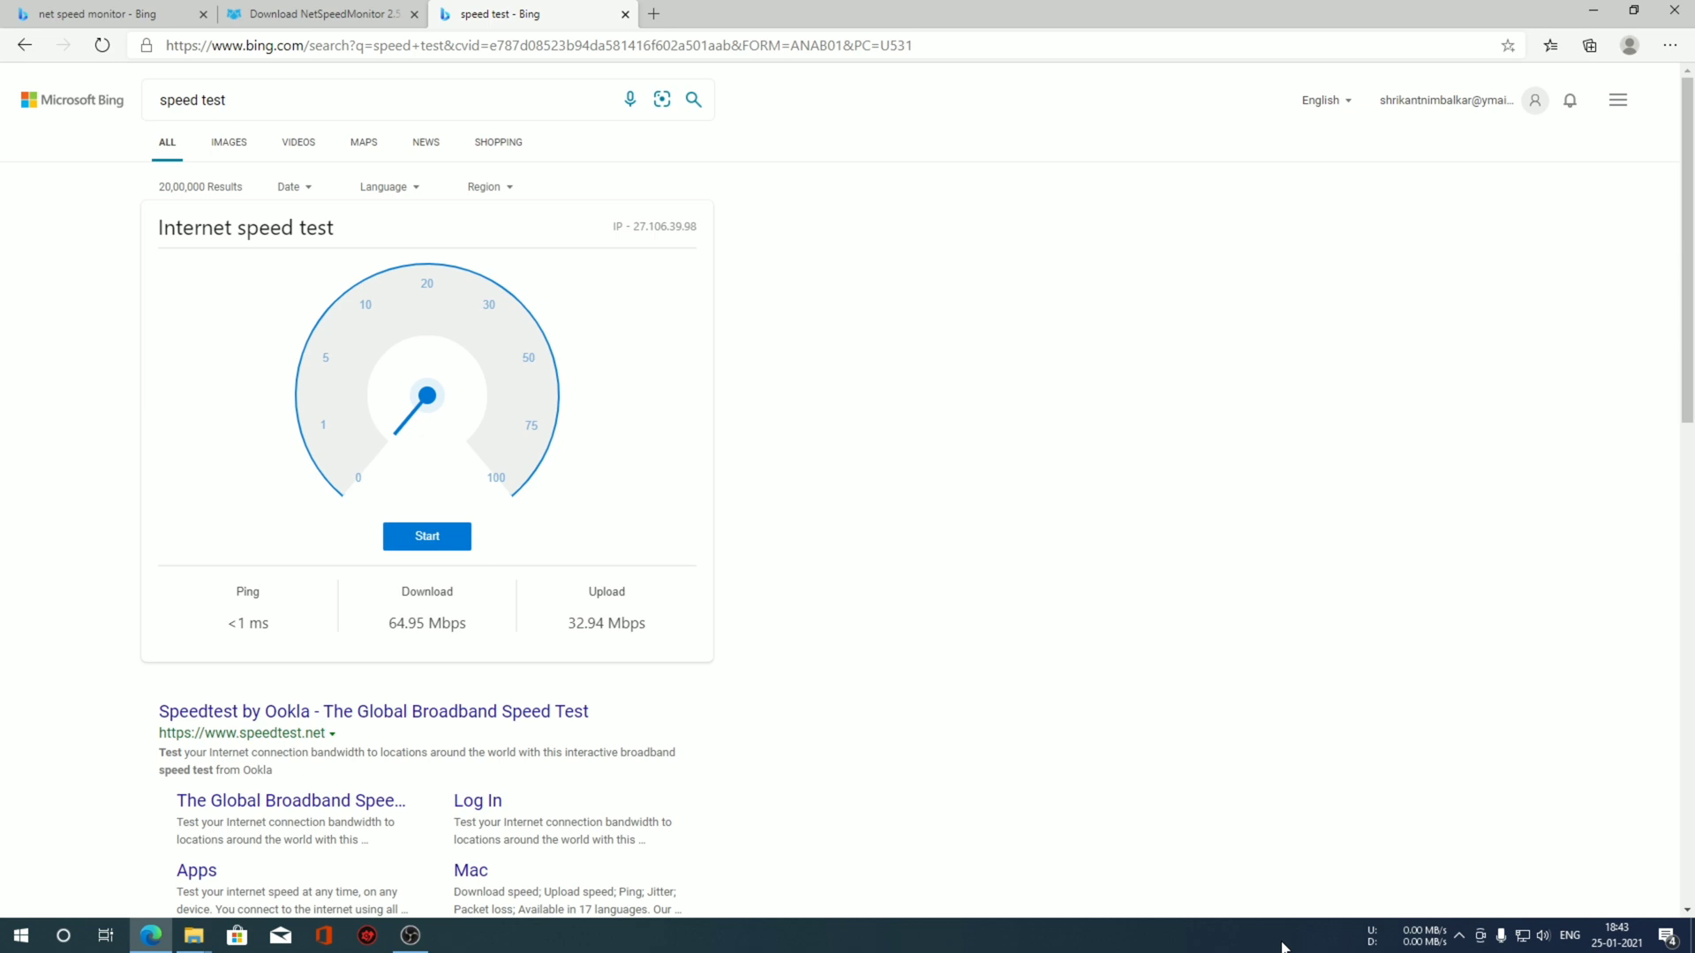
Step: Start a new run of Bing's internet speed test
click(415, 540)
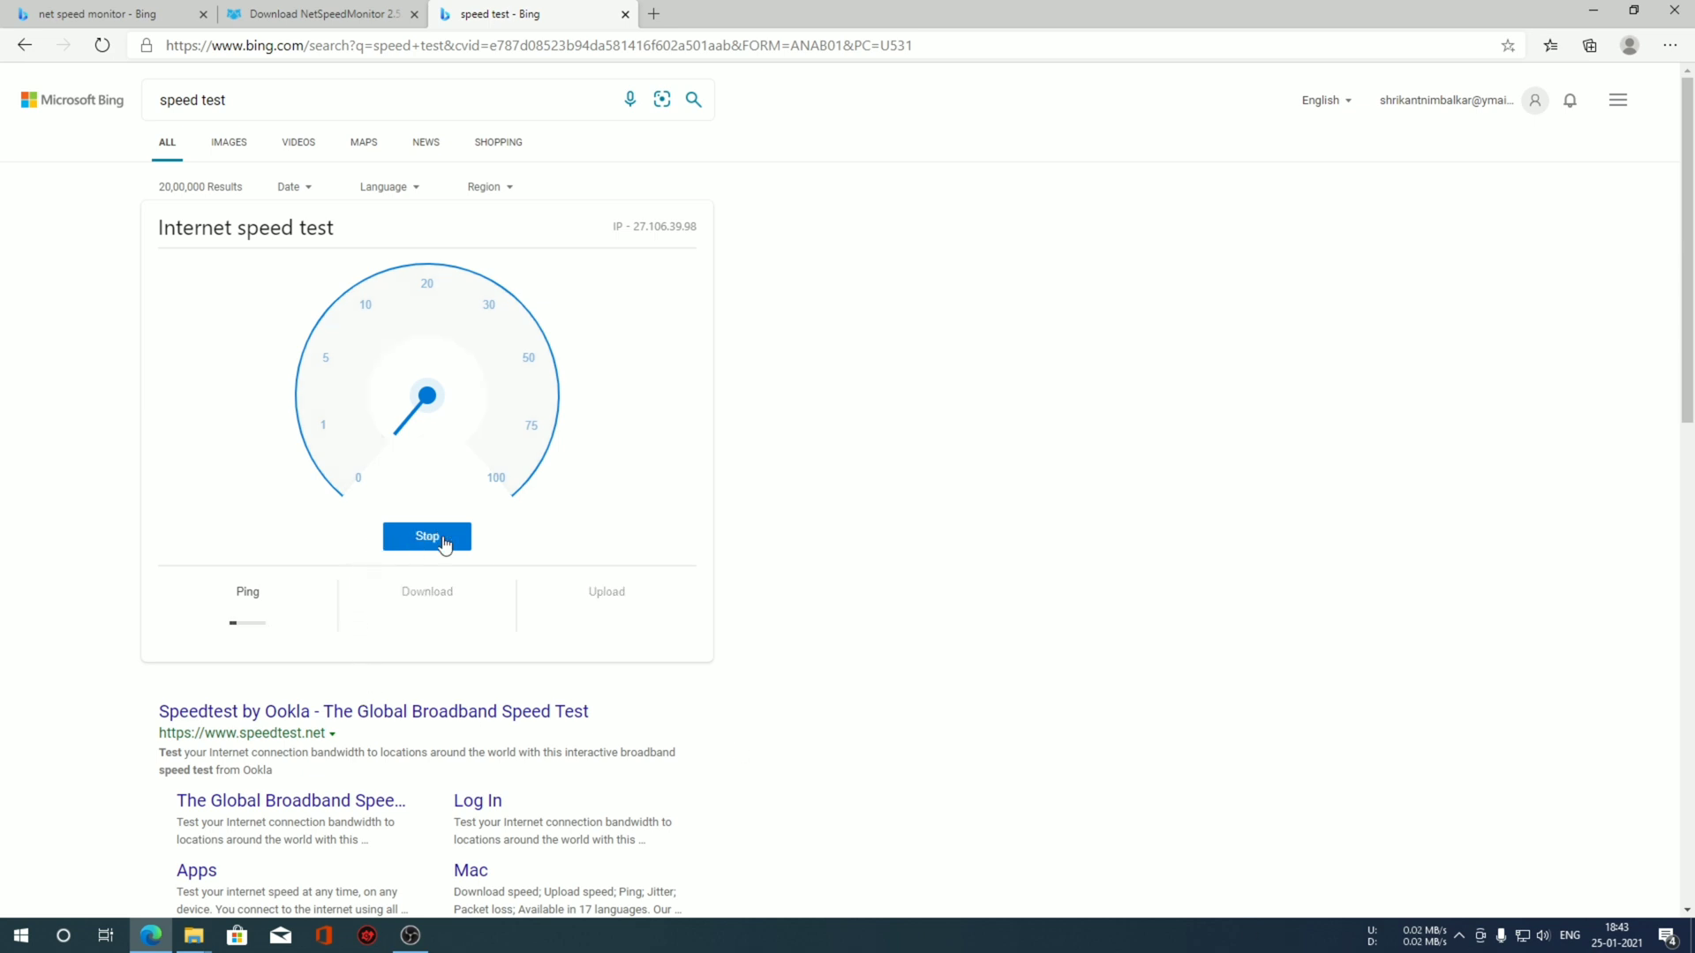